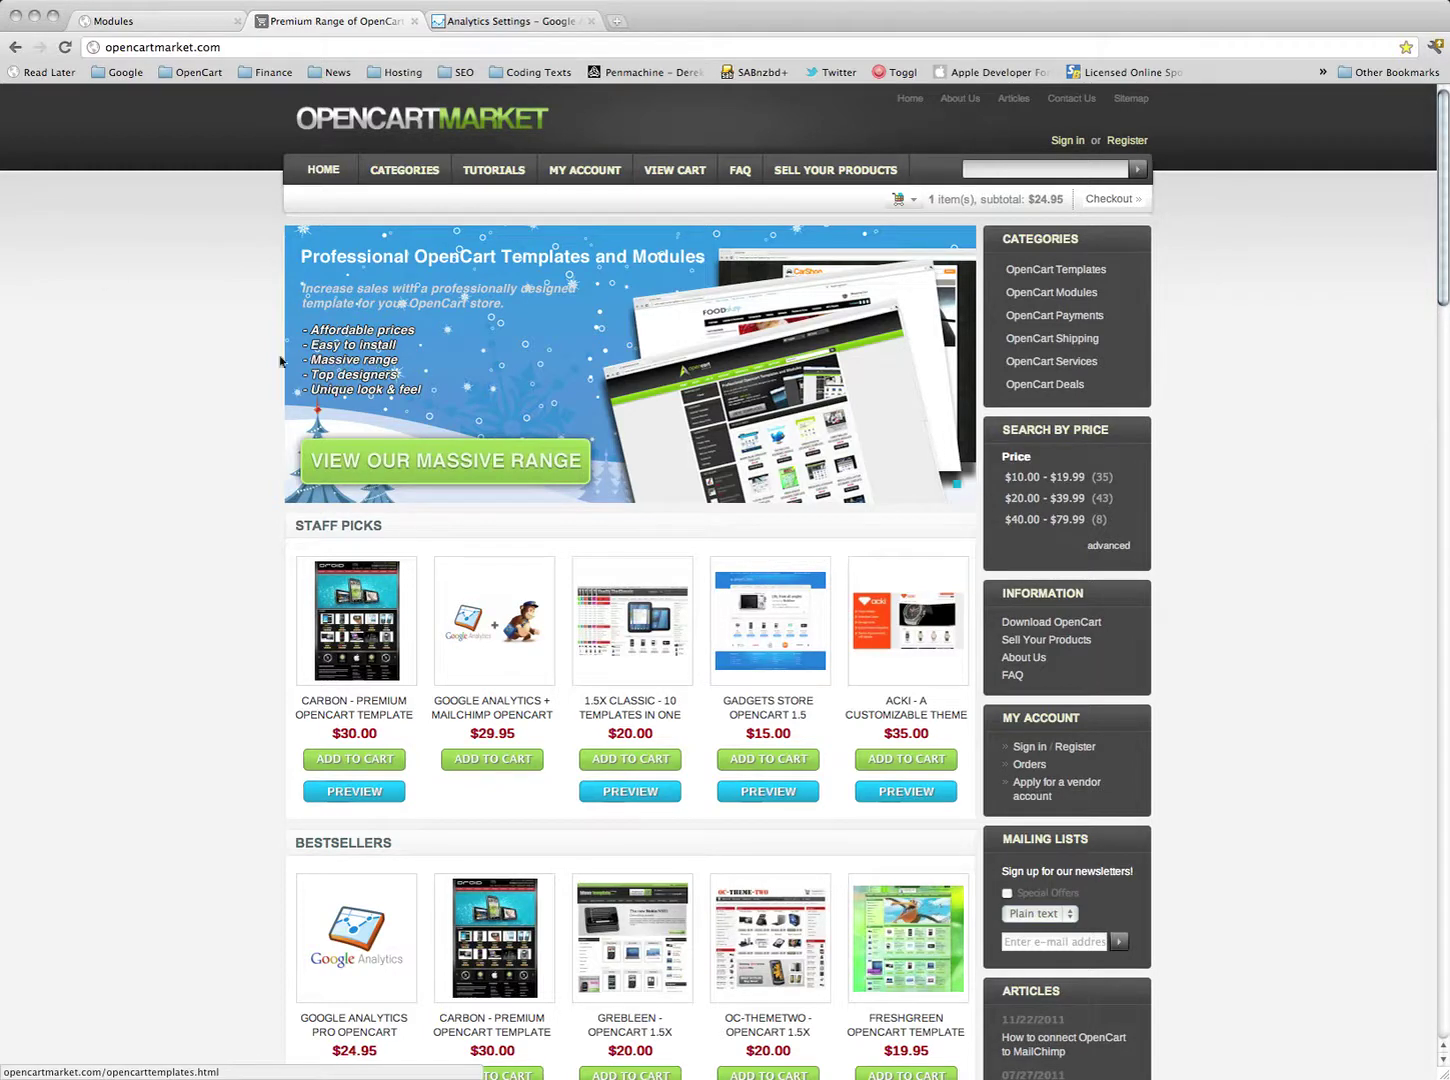
Browse OpenCart Market's Modules category to the Google Analytics PRO product page ($24.95, 67 sales)
{"action": "left_click", "coordinate": [160, 47]}
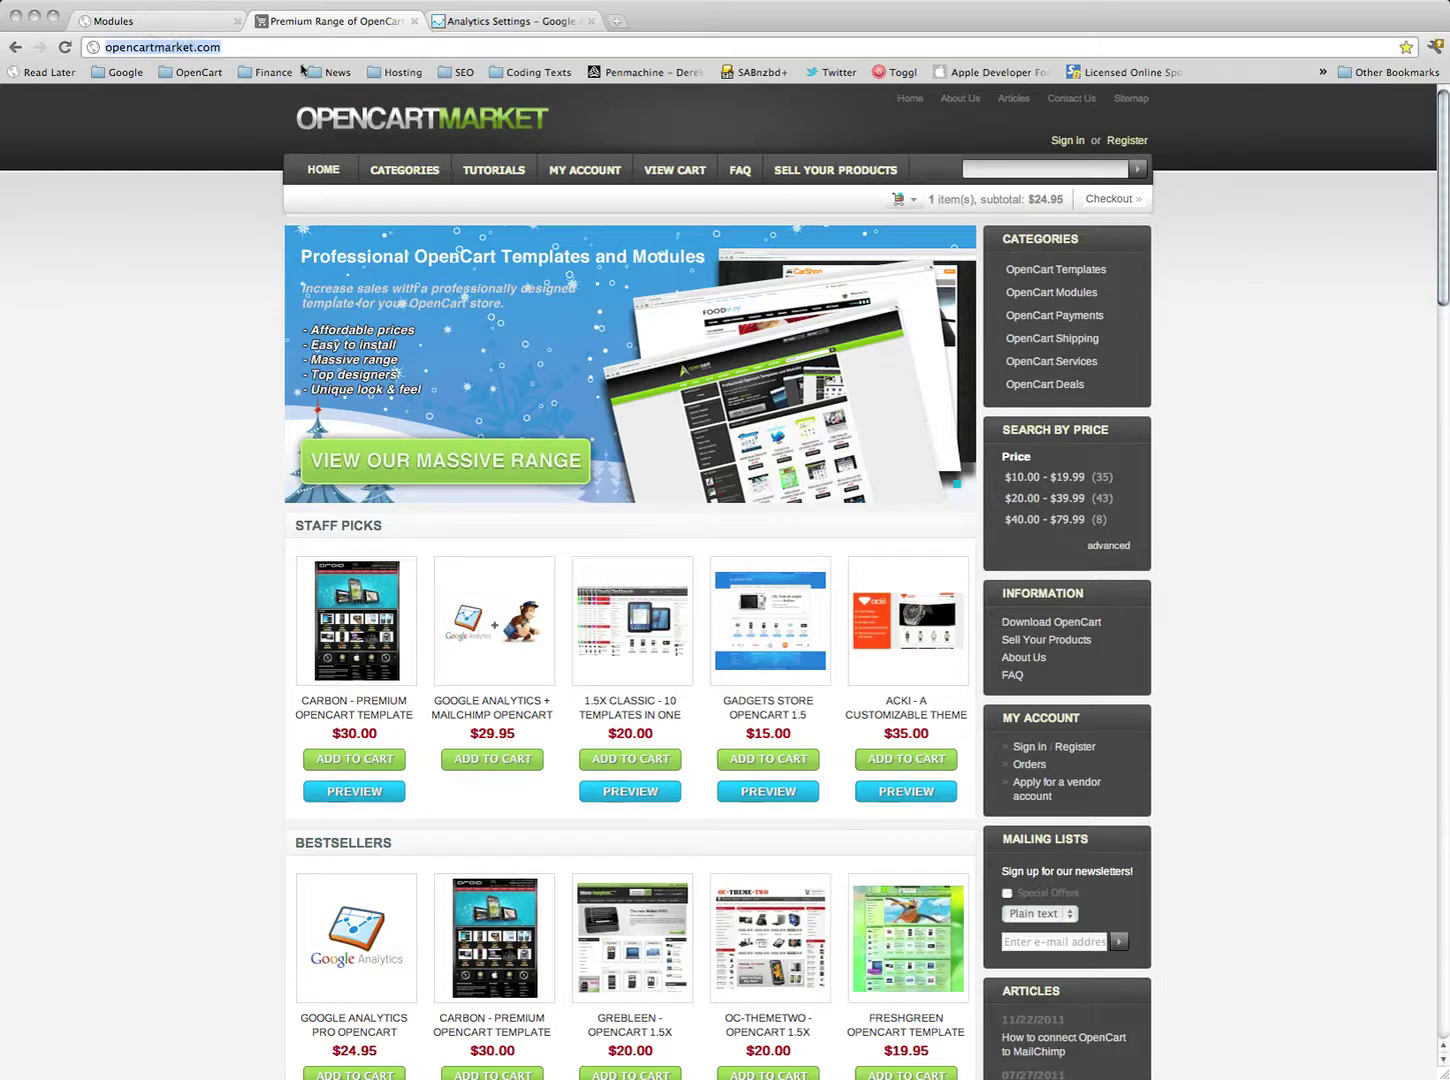
{"action": "left_click", "coordinate": [197, 49]}
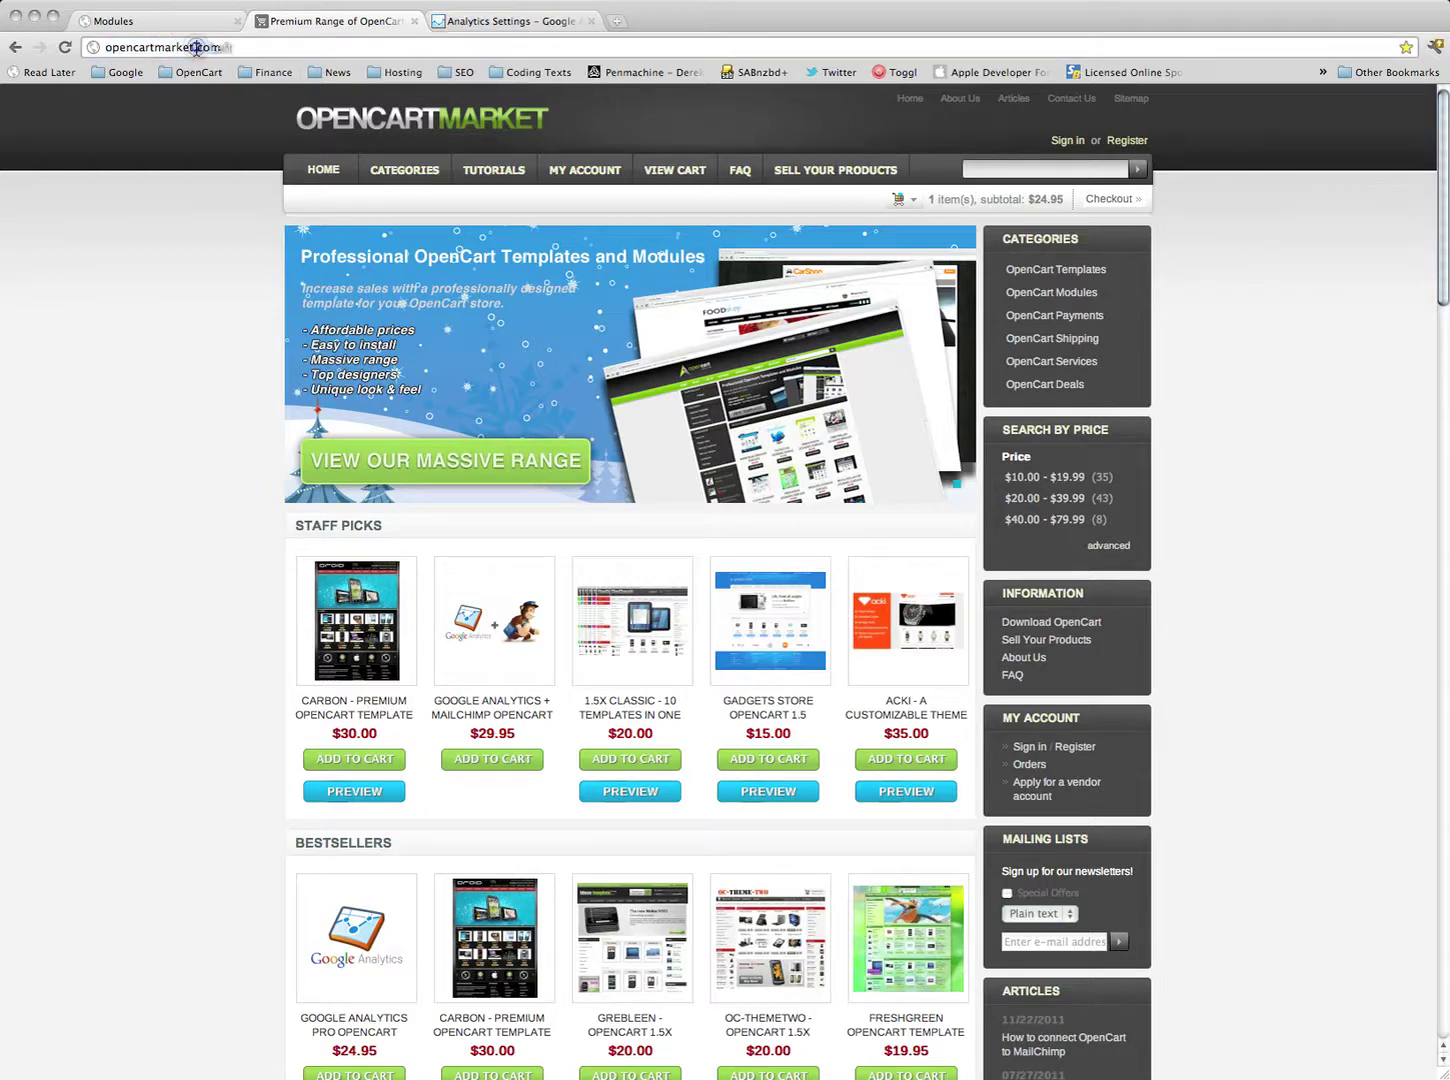
{"action": "left_click", "coordinate": [1041, 296]}
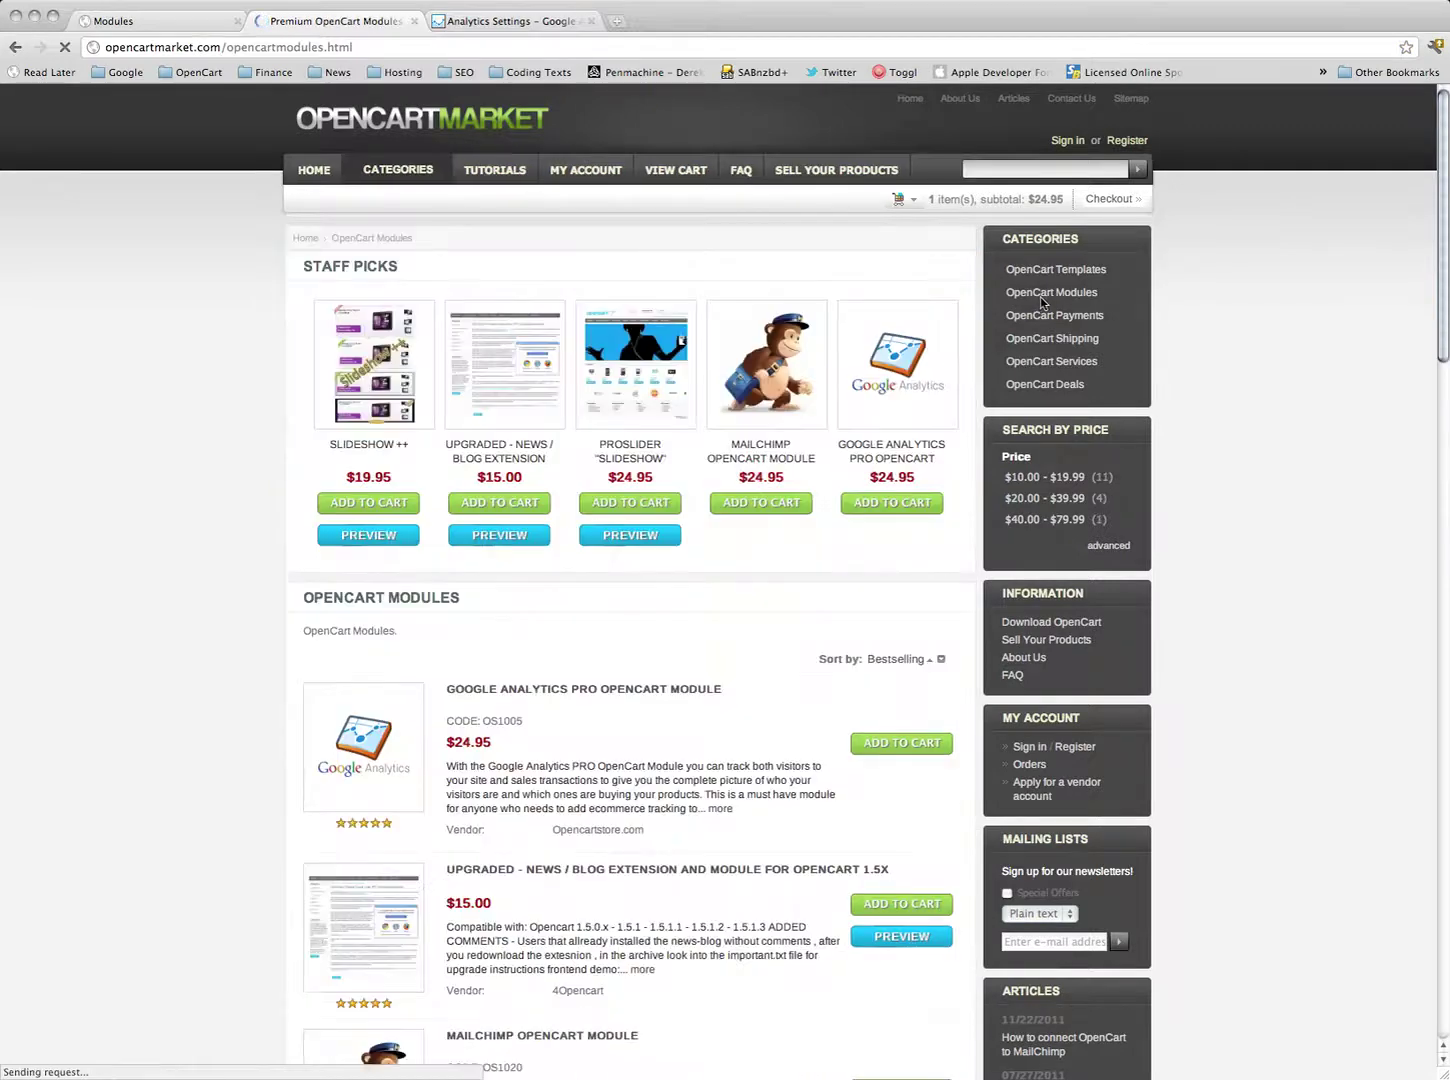
{"action": "left_click", "coordinate": [913, 352]}
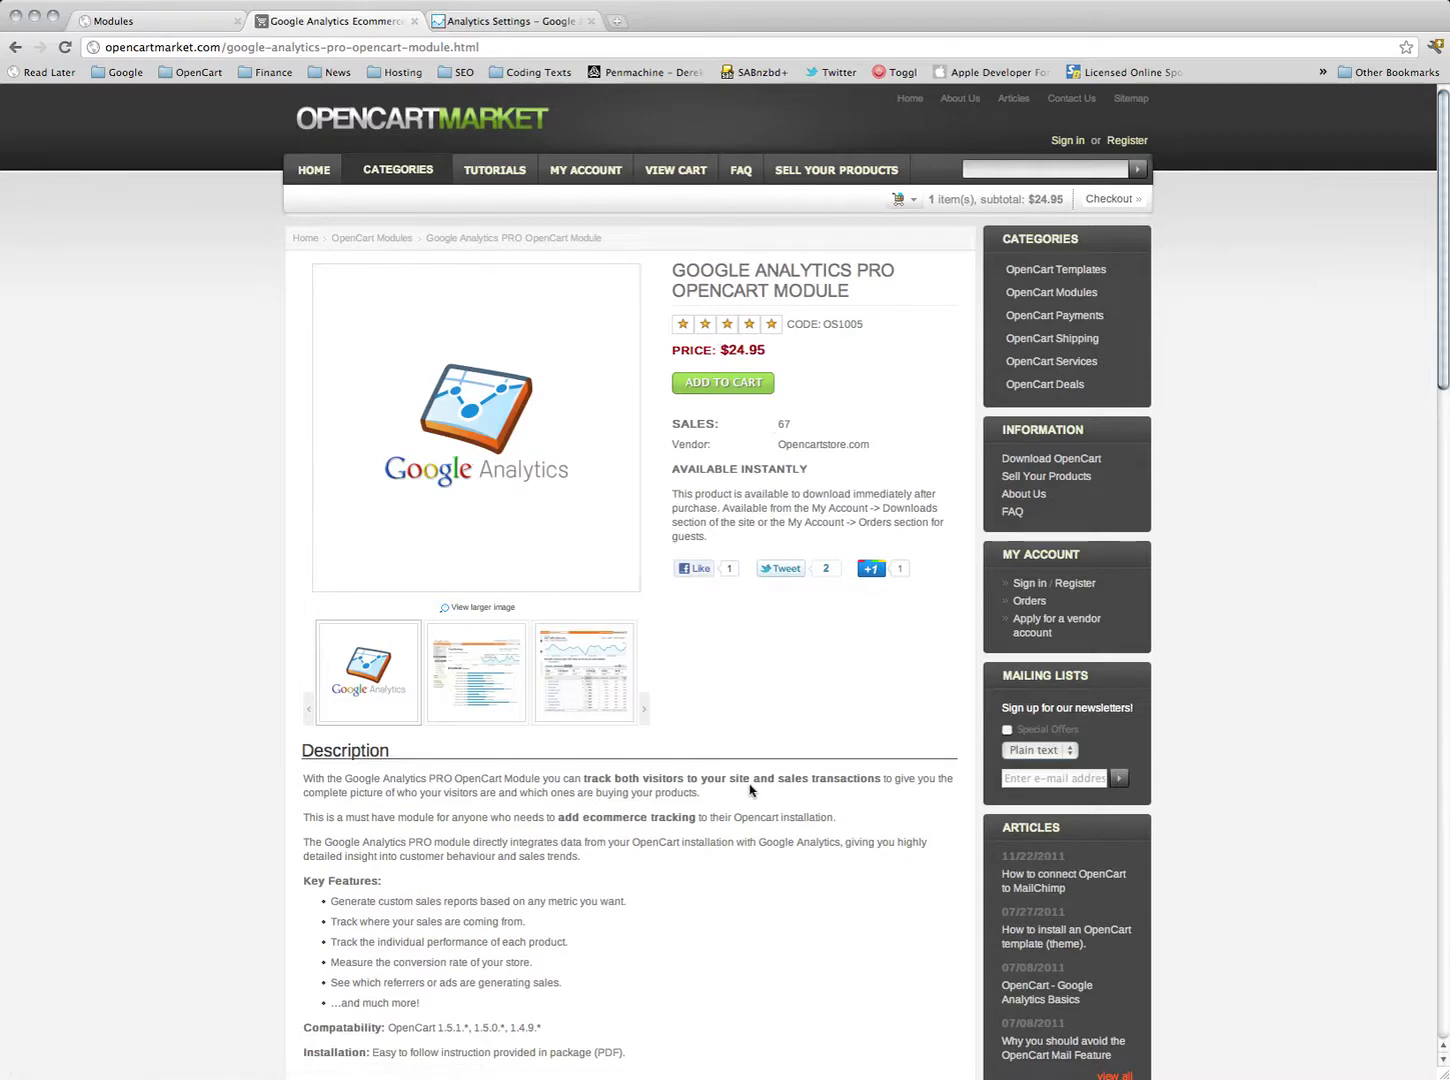
{"action": "scroll", "coordinate": [745, 795], "scroll_direction": "down", "scroll_amount": 2}
{"action": "scroll", "coordinate": [652, 785], "scroll_direction": "up", "scroll_amount": 2}
Point out Google Analytics PRO in the admin Modules list, then go to System > Settings
{"action": "left_click", "coordinate": [180, 19]}
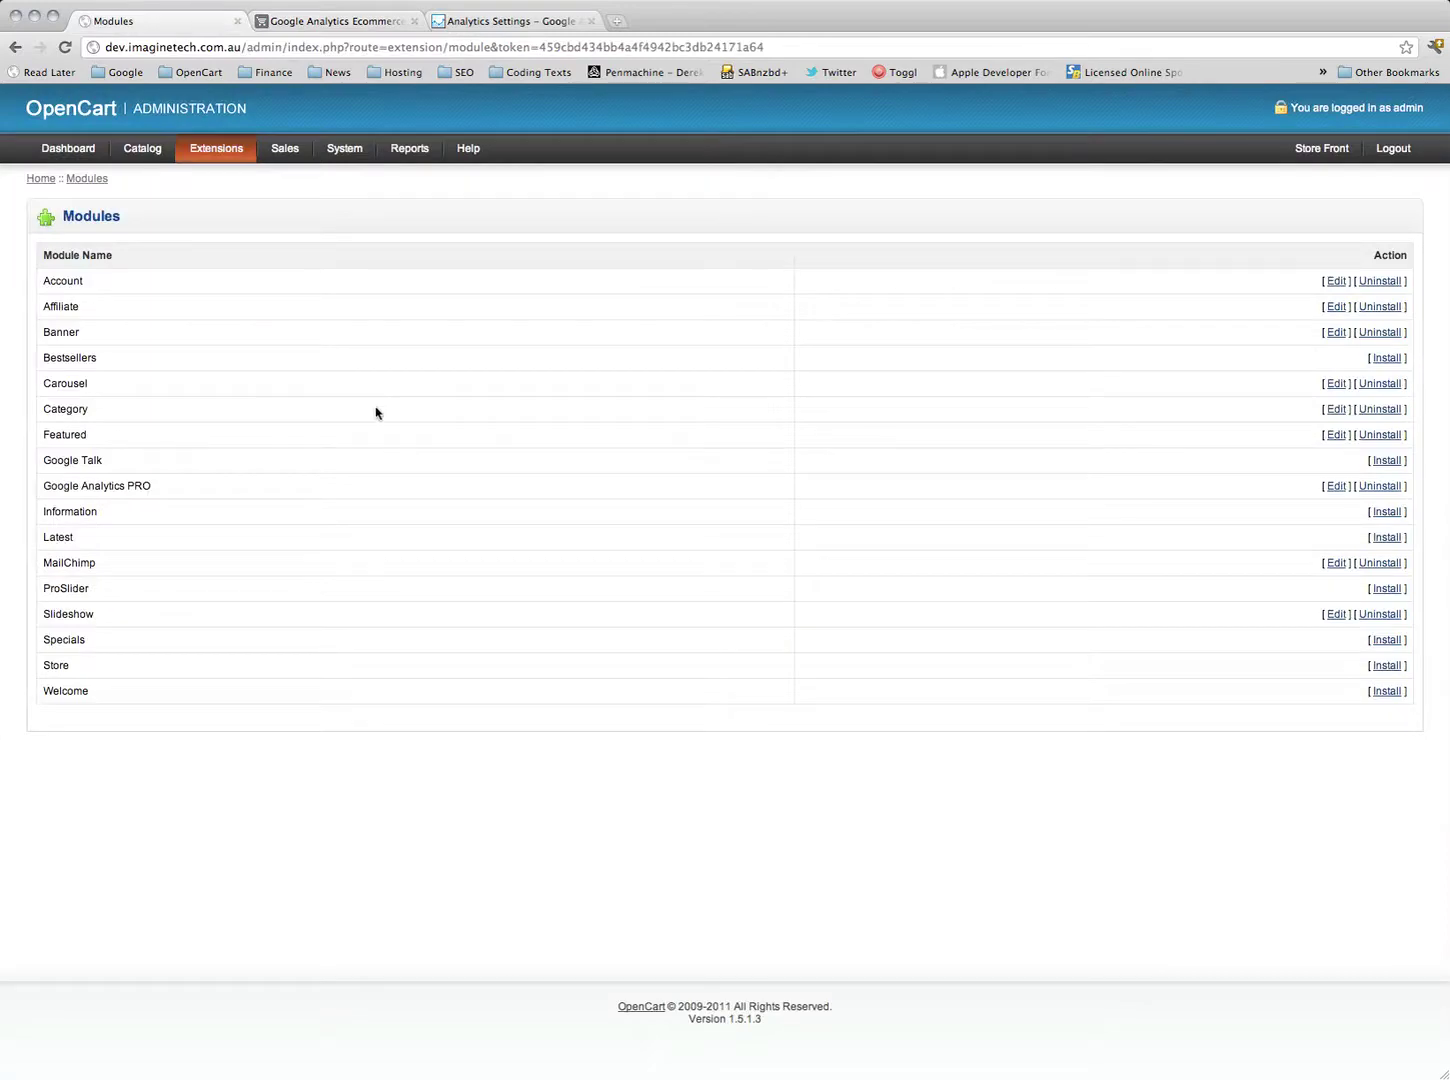
{"action": "mouse_move", "coordinate": [212, 150]}
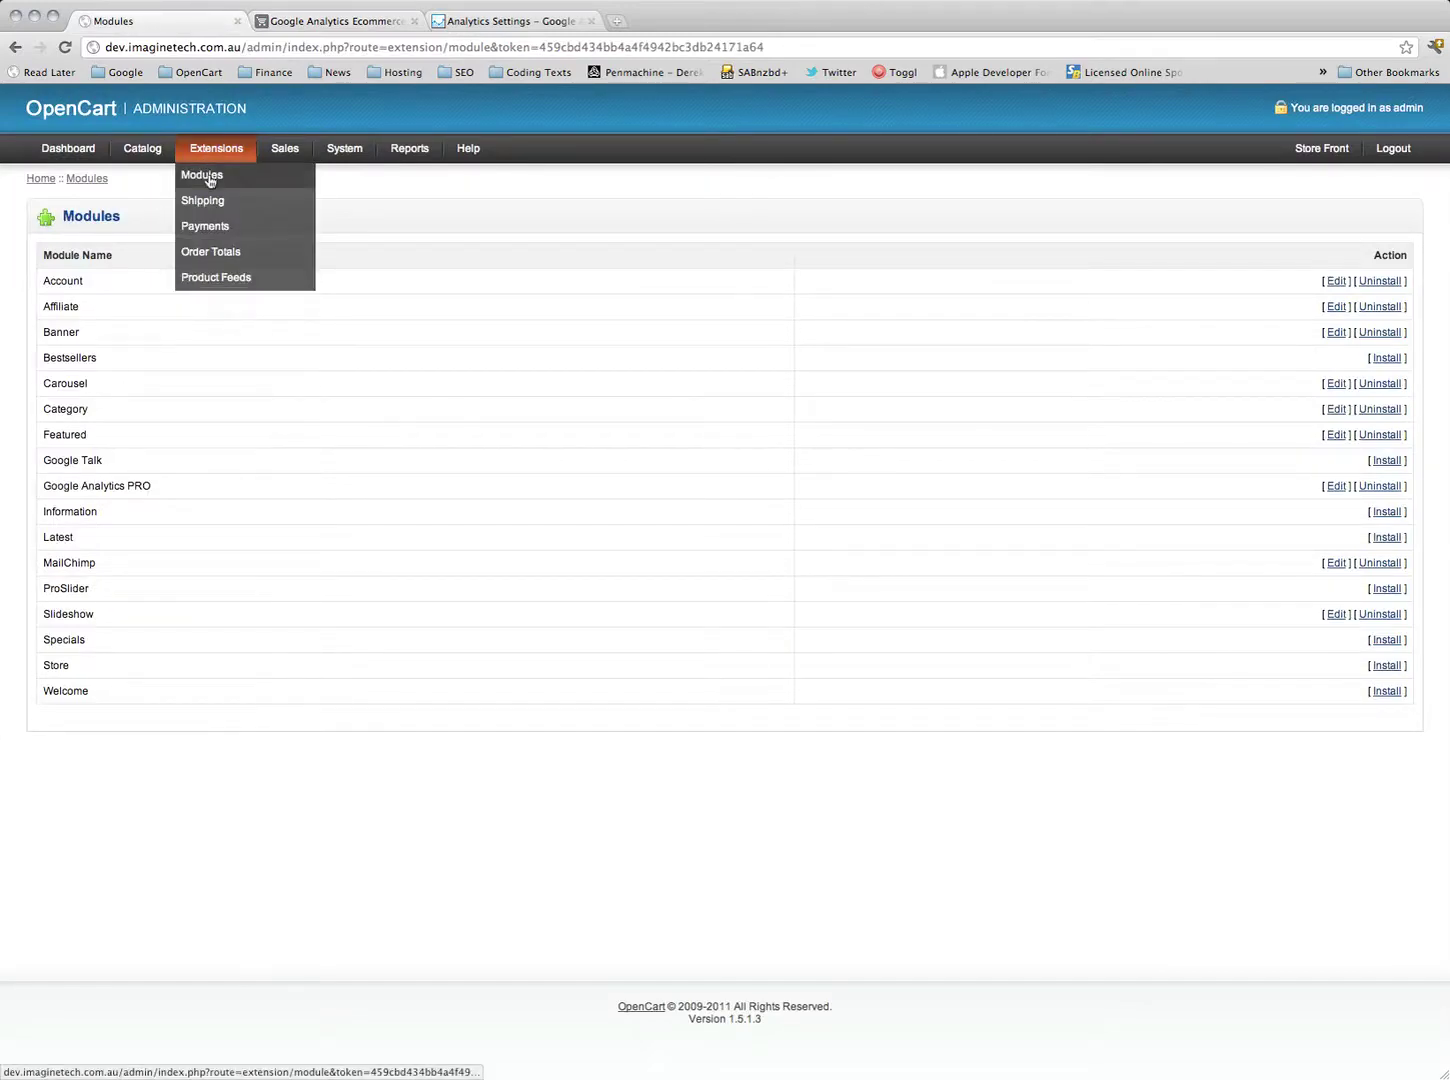
{"action": "left_click_drag", "start_coordinate": [42, 486], "coordinate": [172, 486]}
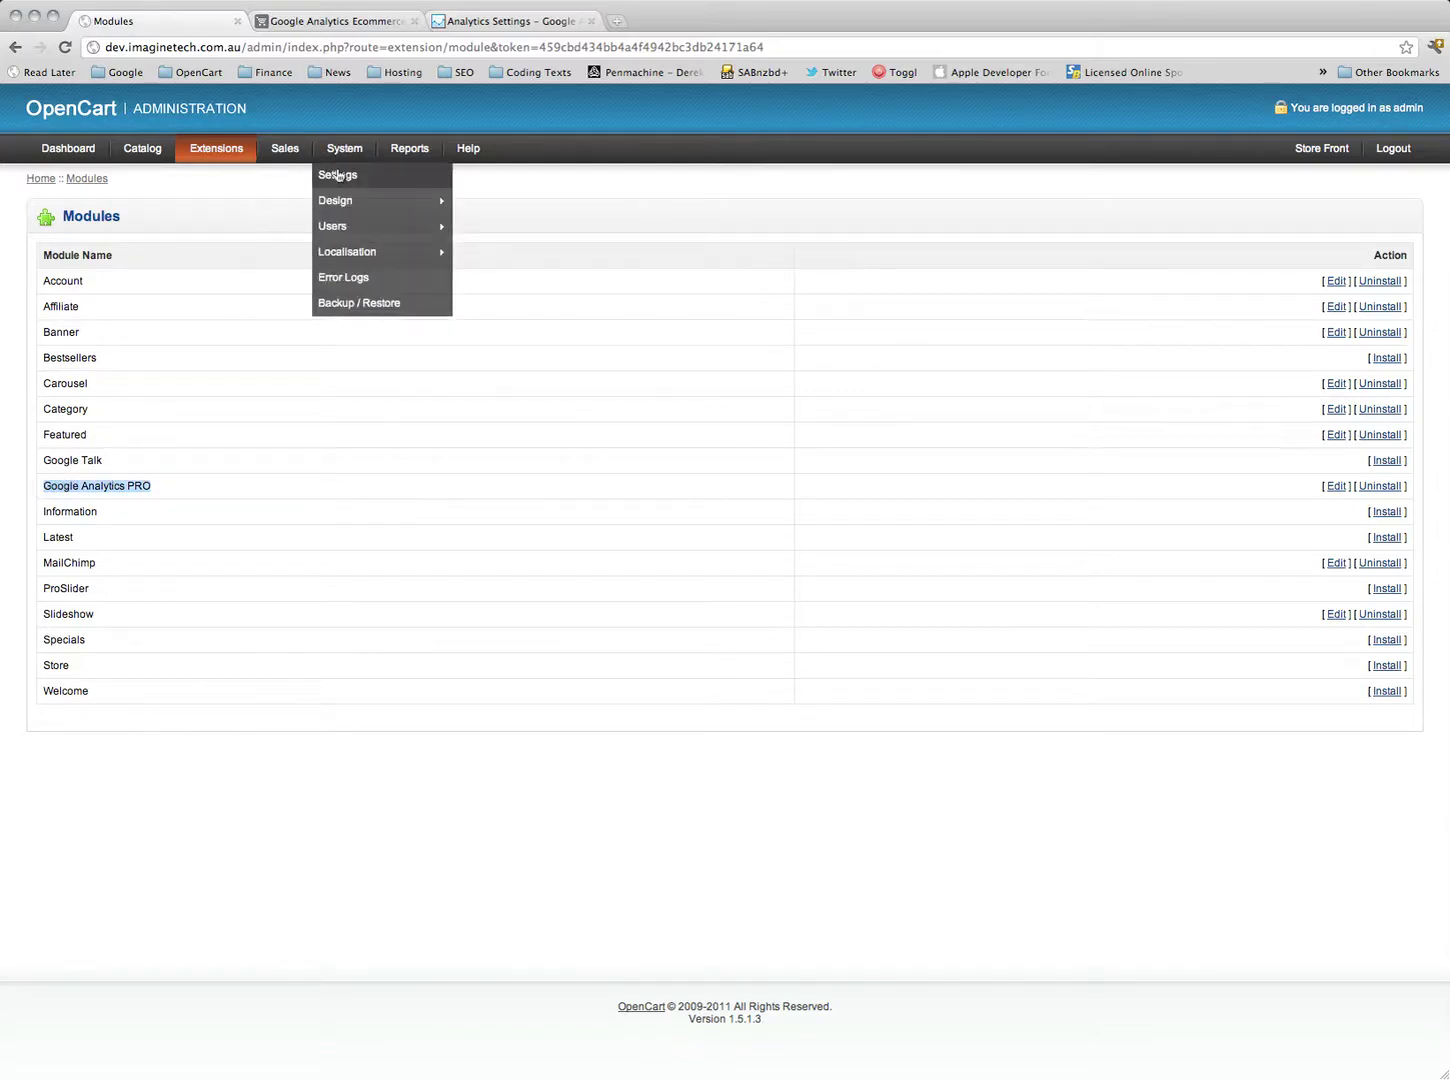
{"action": "left_click", "coordinate": [338, 175]}
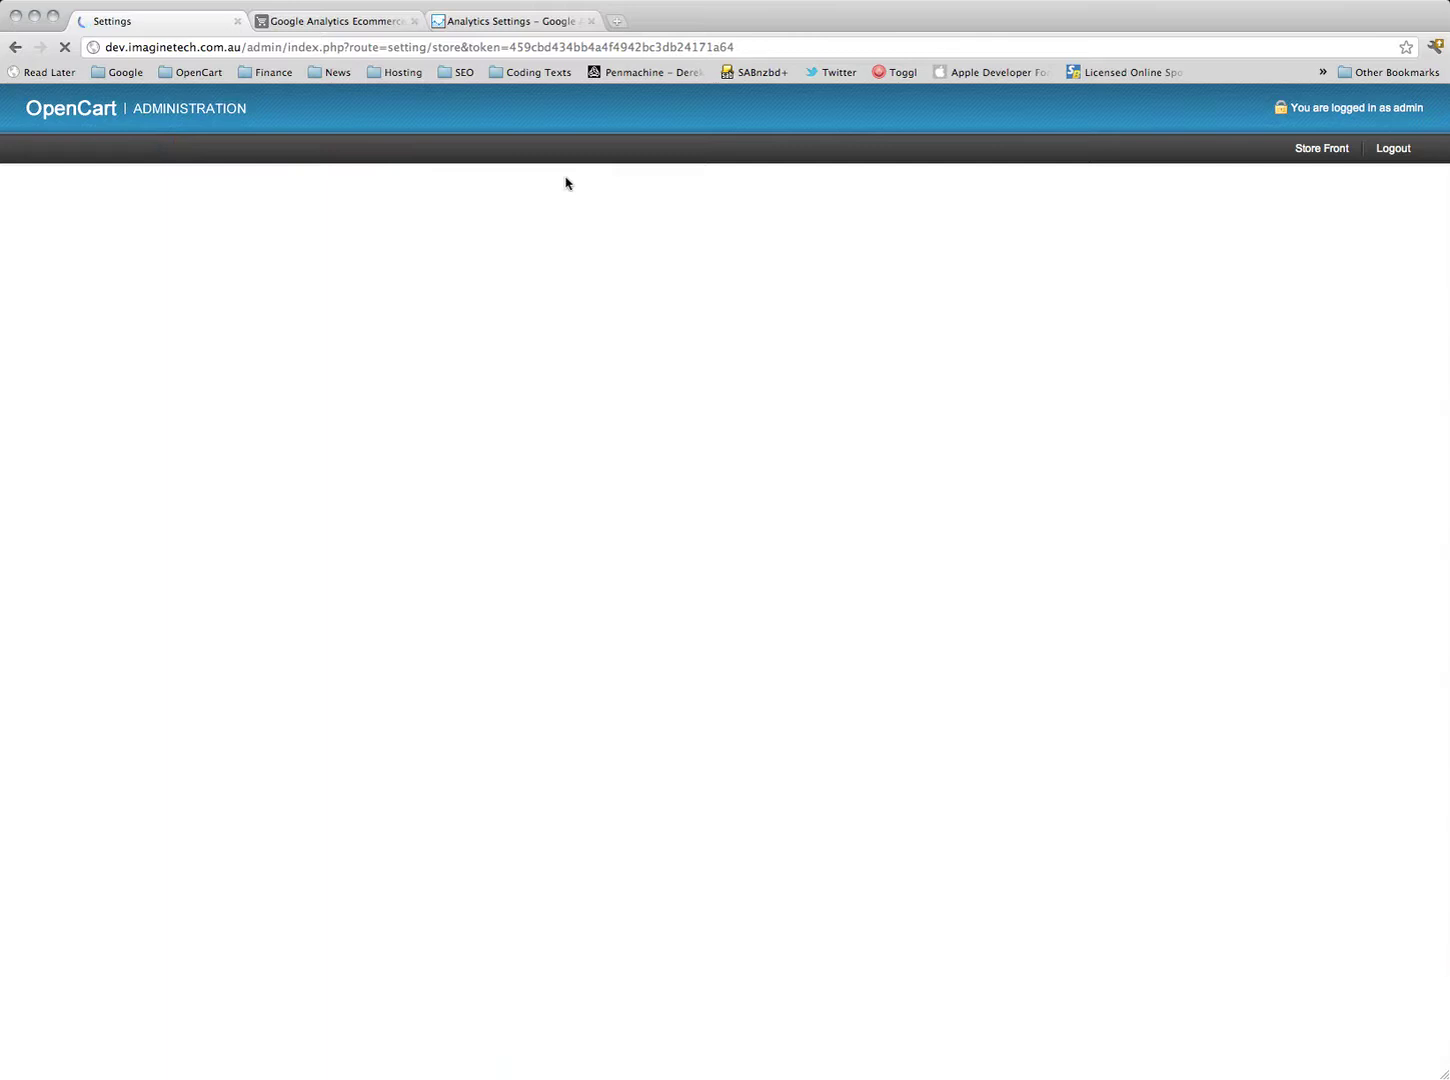
Show the empty Google Analytics Code field on the store's Server tab, then return to Modules
{"action": "left_click", "coordinate": [1391, 281]}
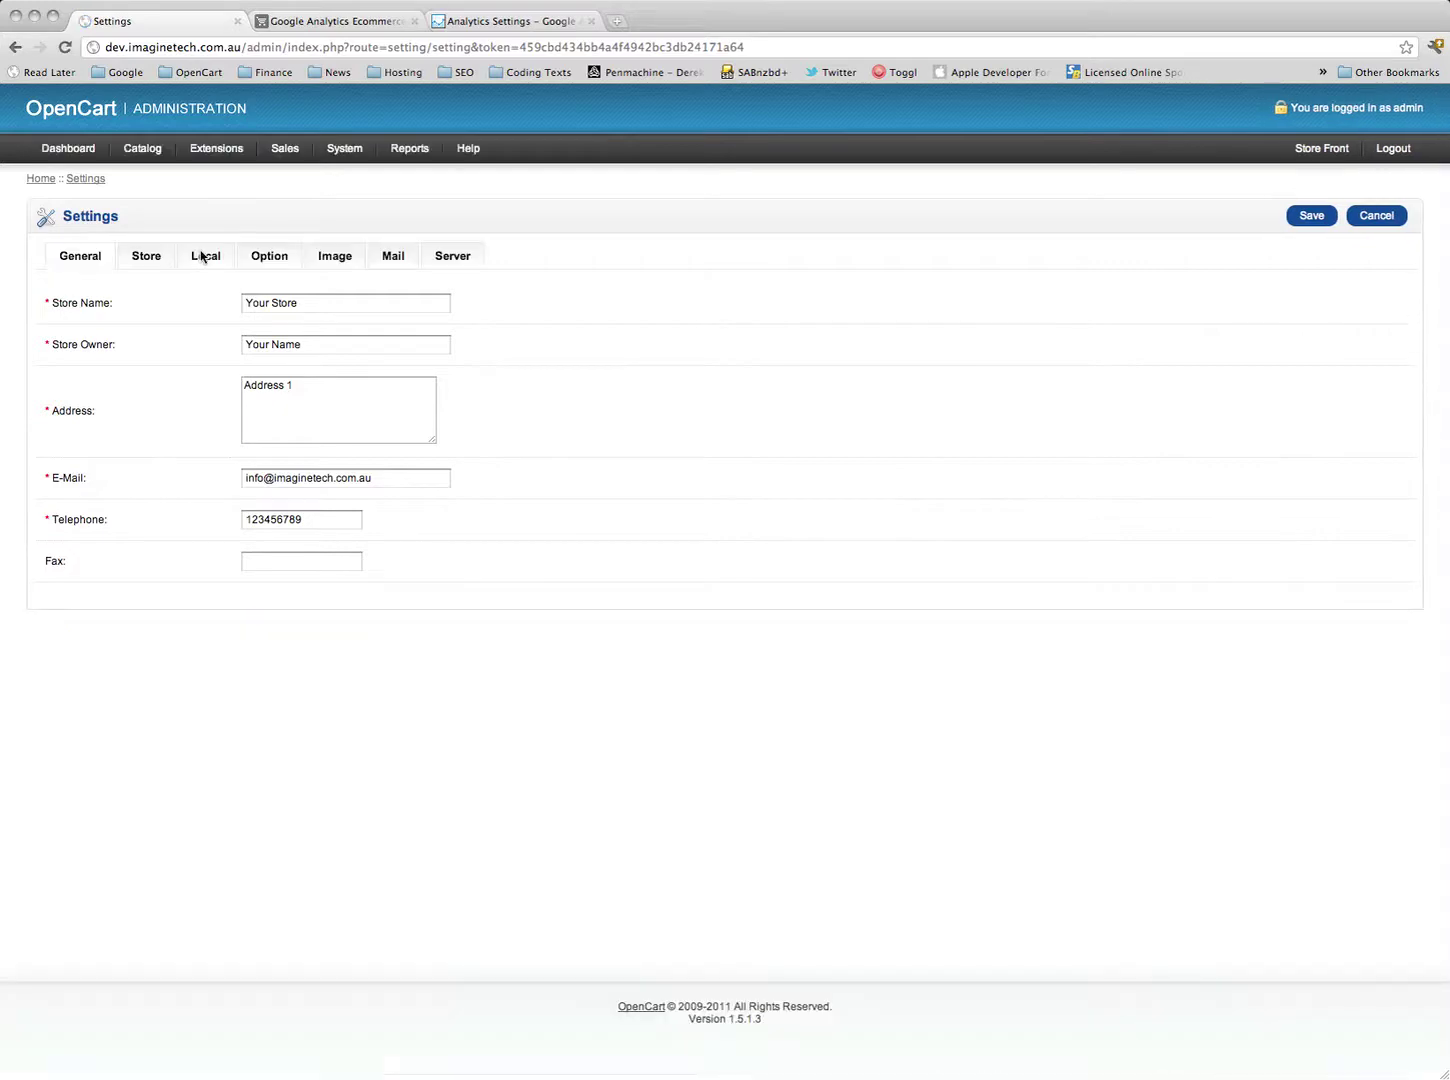
{"action": "left_click", "coordinate": [445, 260]}
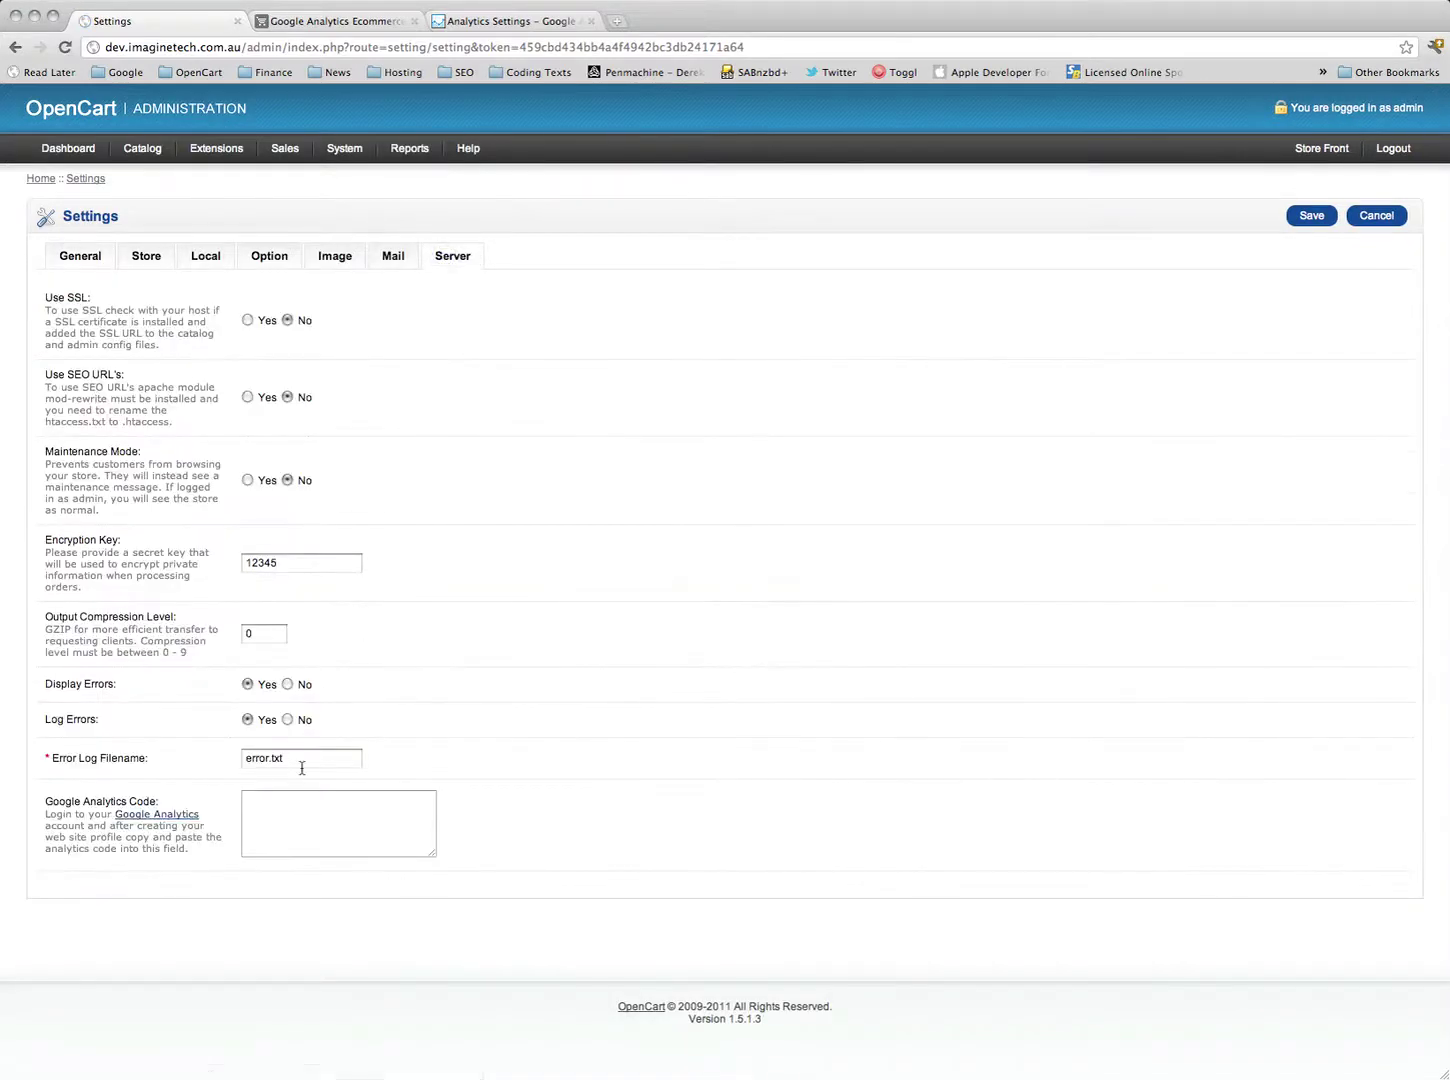
{"action": "left_click", "coordinate": [300, 812]}
{"action": "left_click_drag", "start_coordinate": [45, 800], "coordinate": [160, 799]}
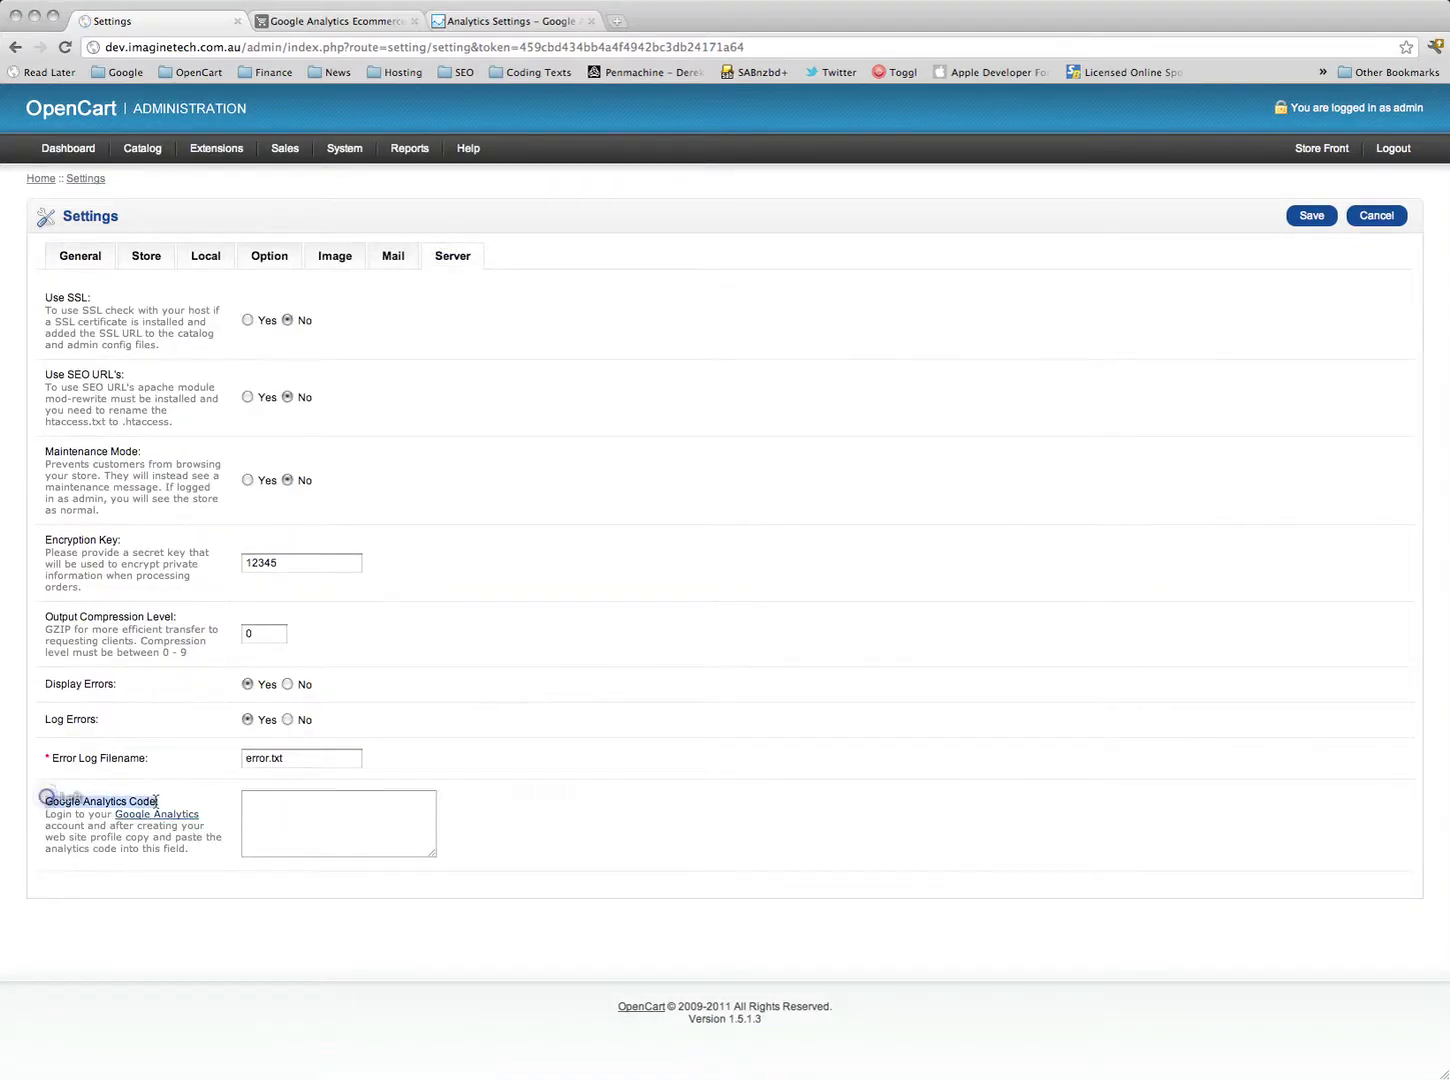
{"action": "left_click", "coordinate": [318, 815]}
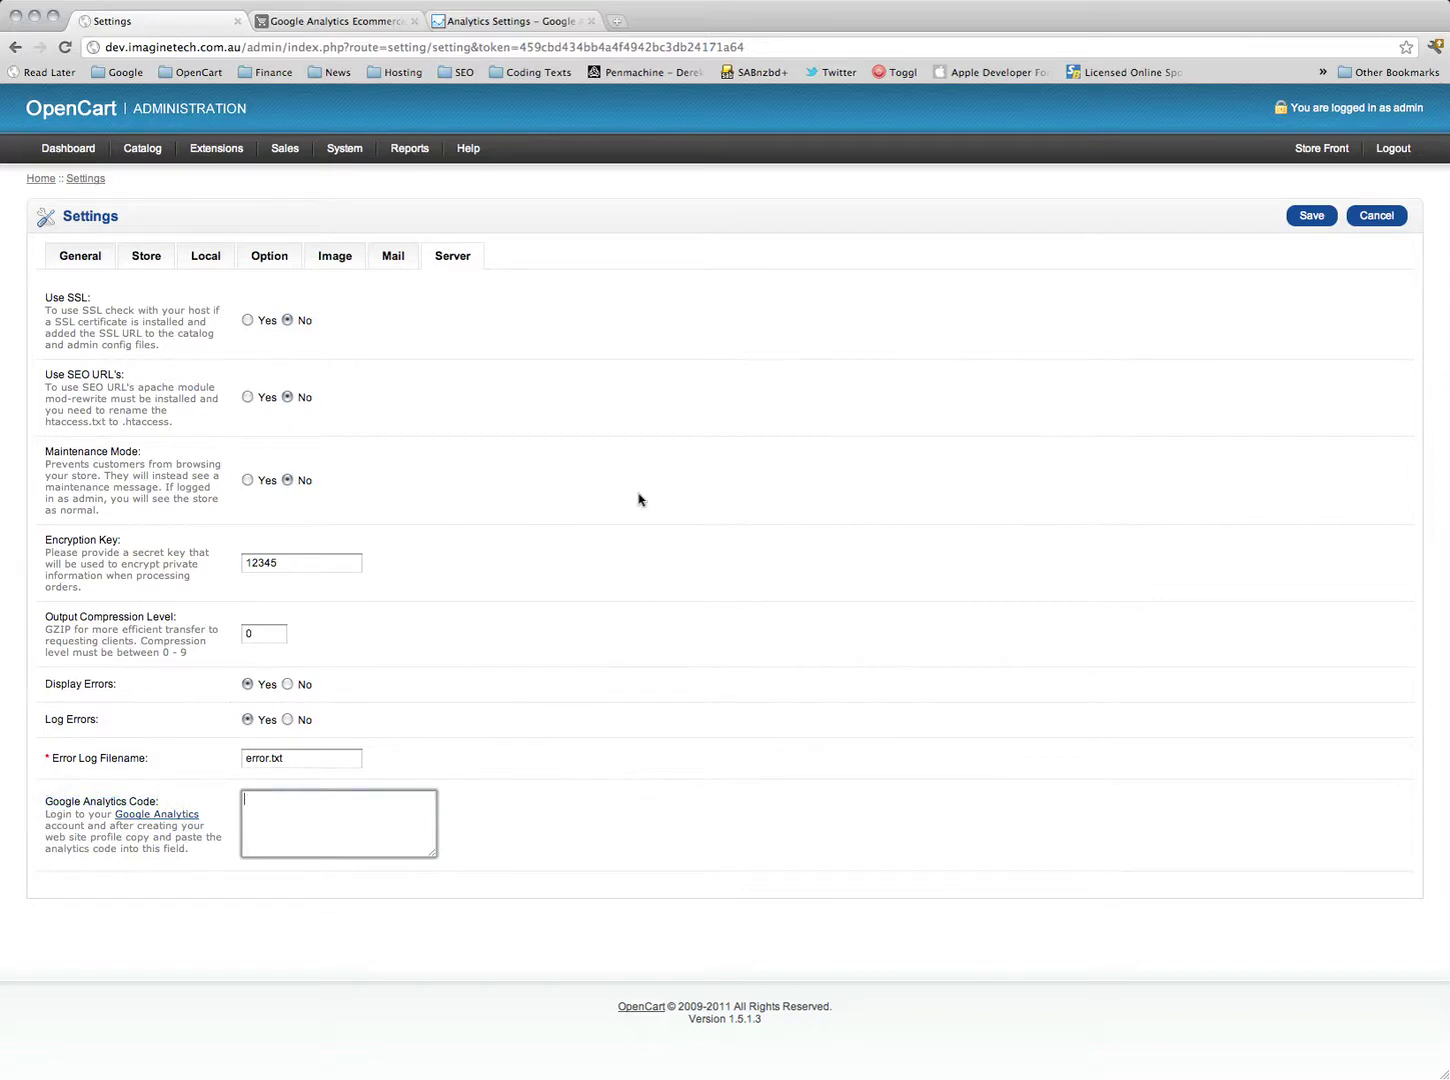
{"action": "left_click", "coordinate": [204, 176]}
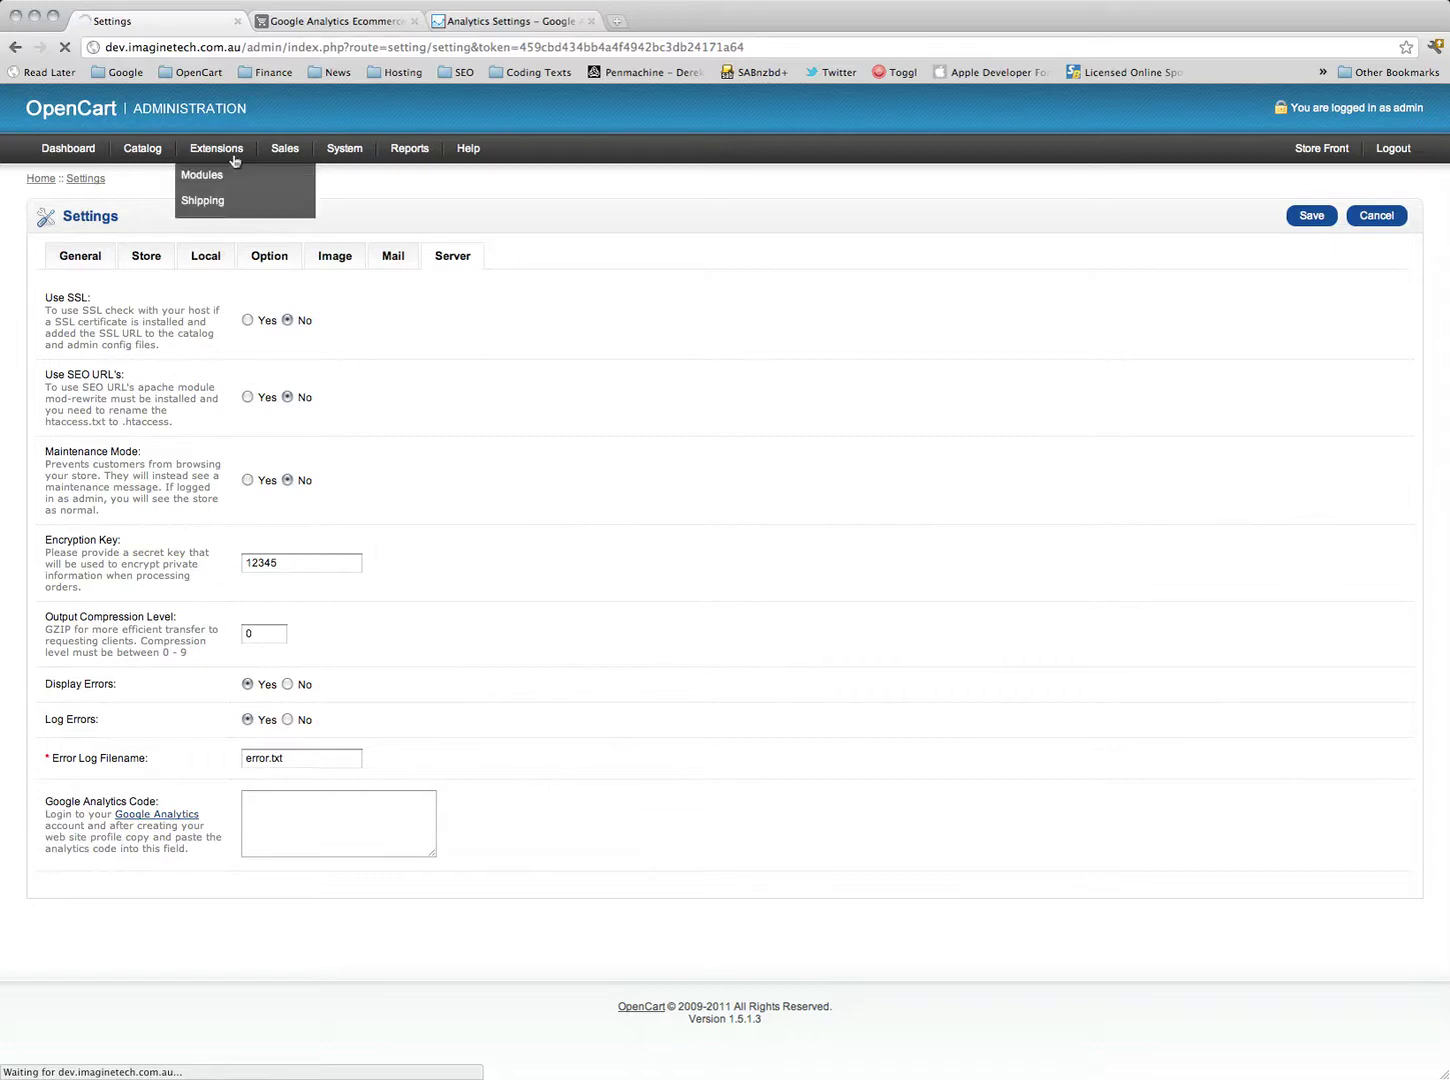
Open the Google Analytics PRO module settings at the Analytics profile ID field
{"action": "left_click", "coordinate": [212, 171]}
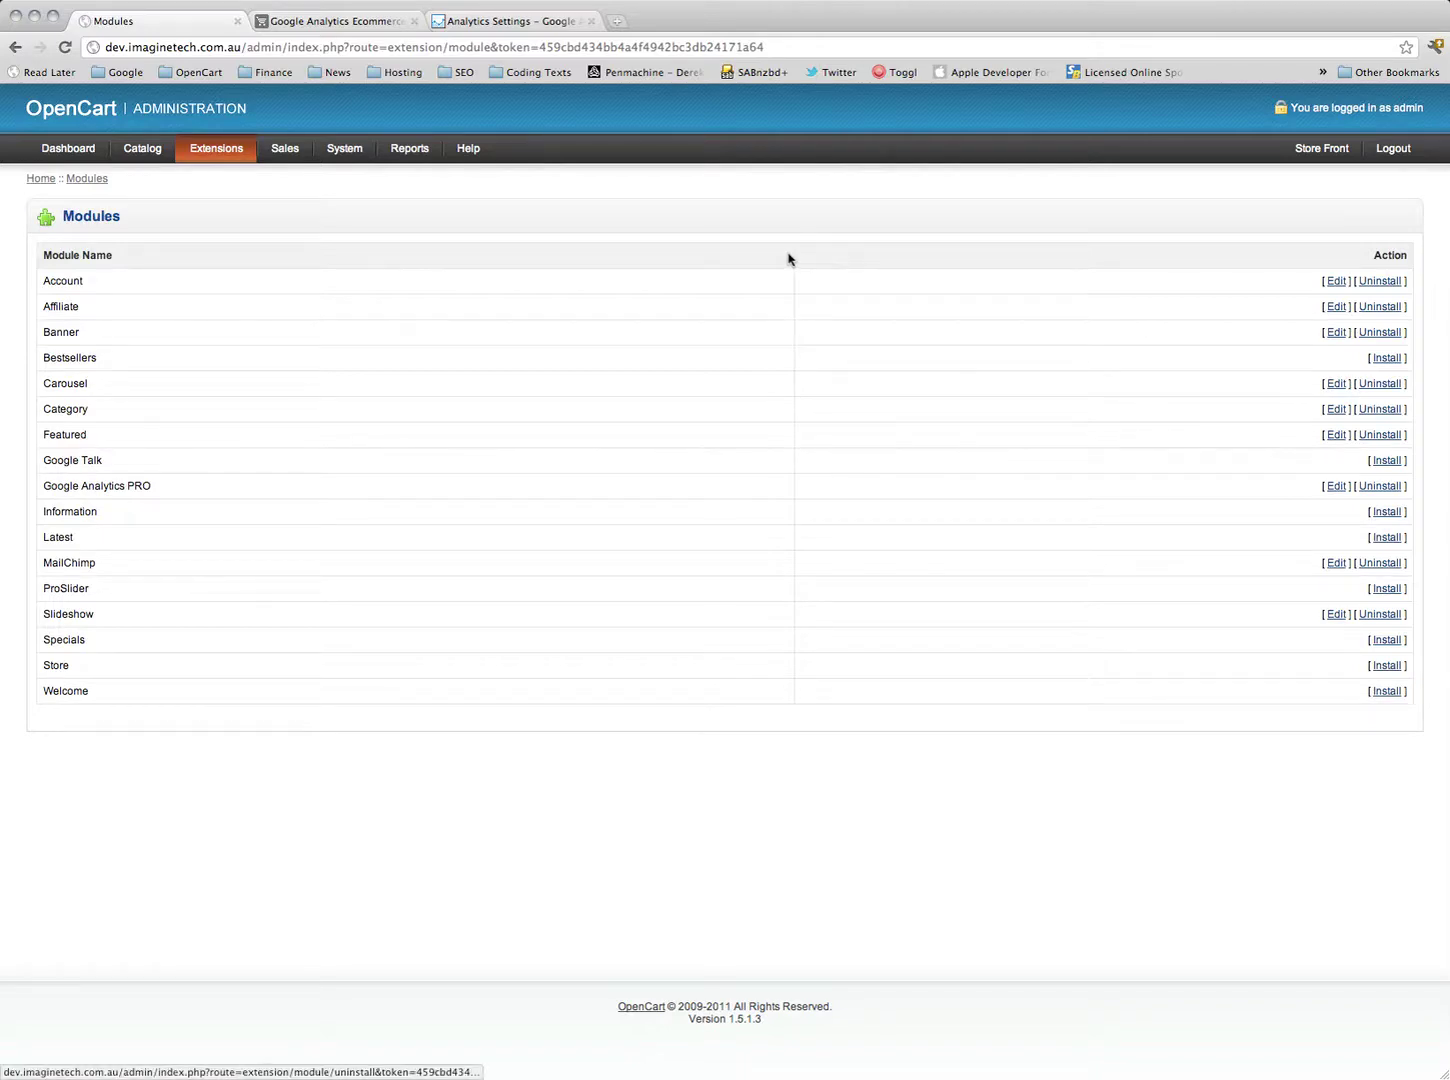
{"action": "key", "text": "Tab"}
{"action": "key", "text": "Return"}
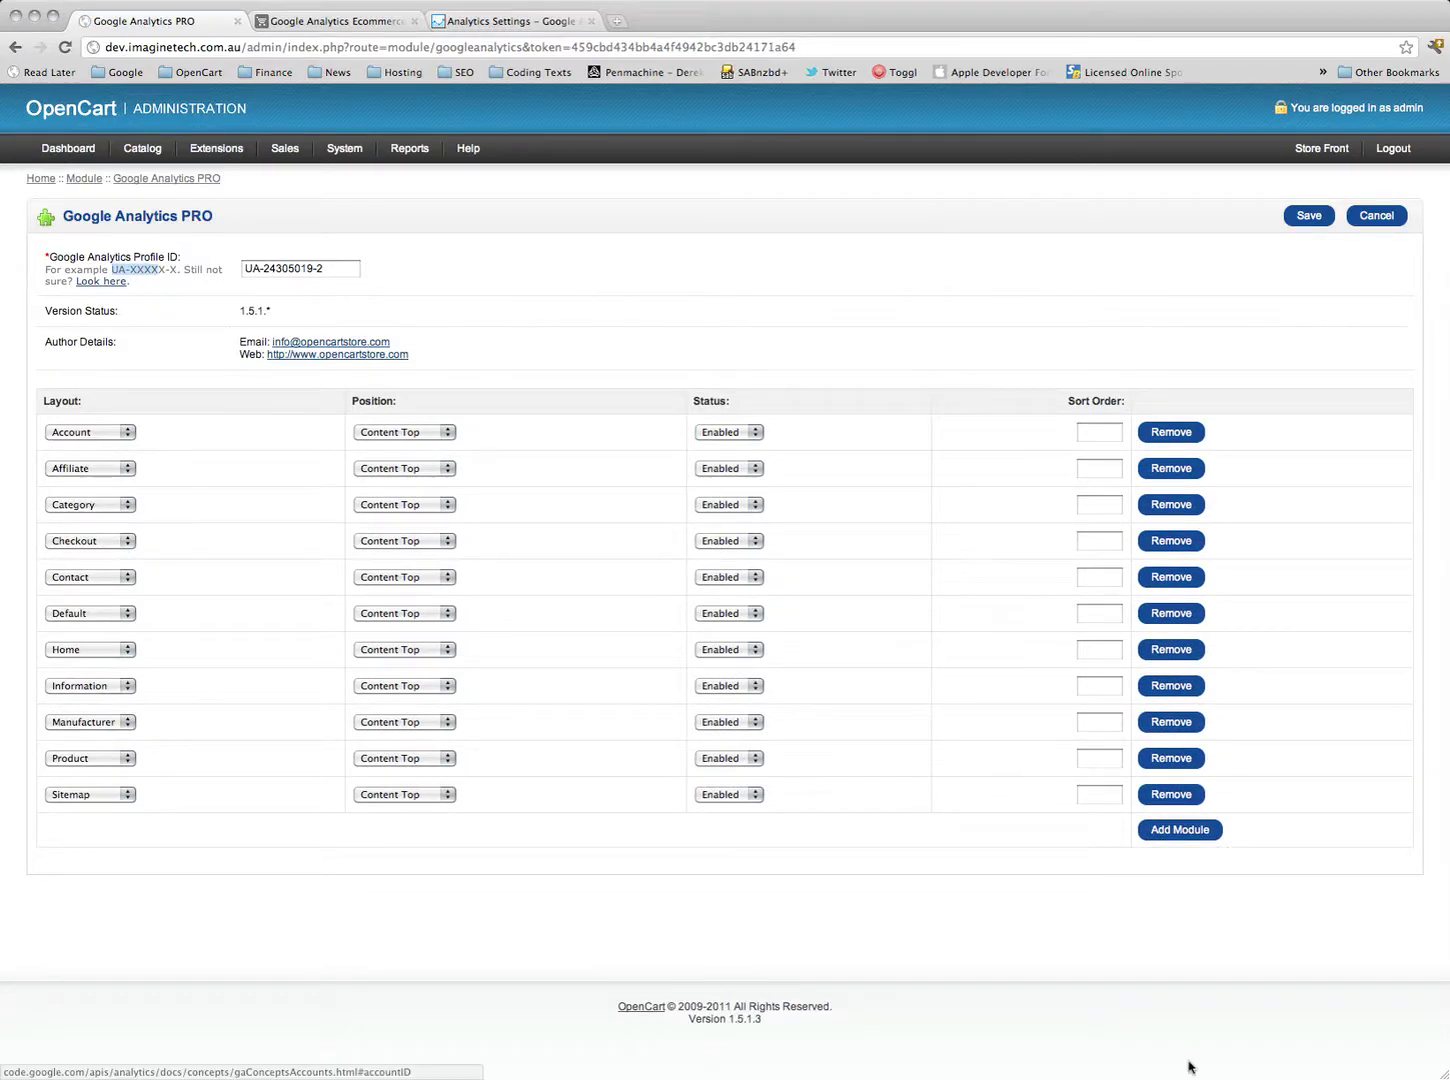
{"action": "key", "text": "Tab"}
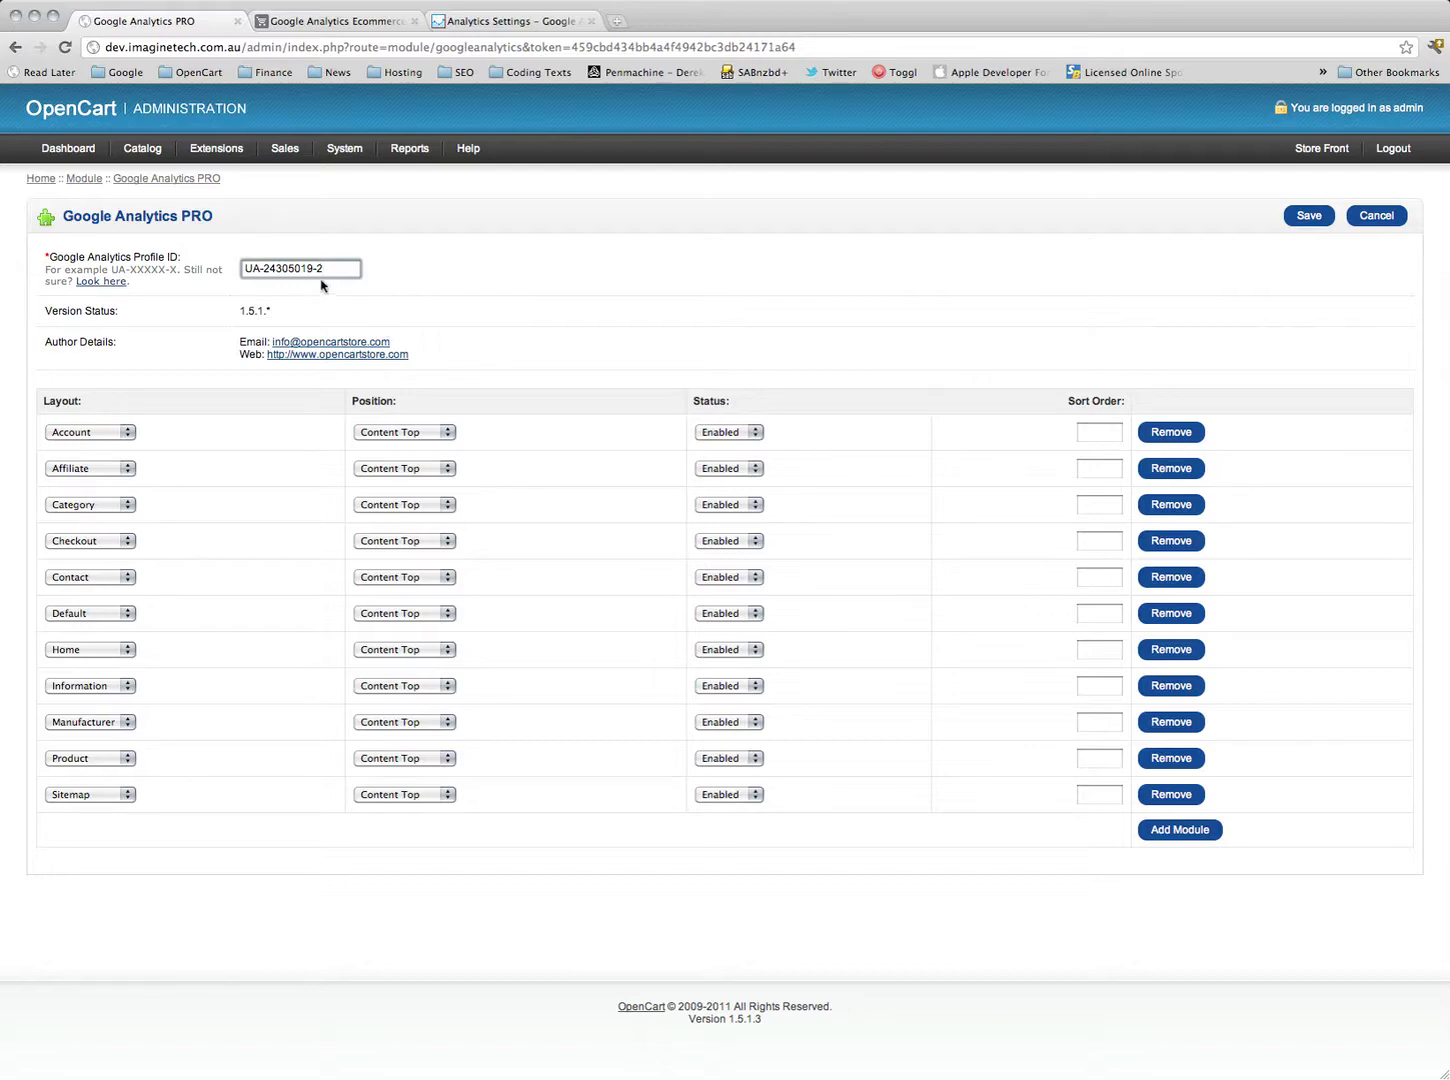
Confirm layout rows like Account and Checkout use Content Top and Enabled, then save the module
{"action": "key", "text": "Tab"}
{"action": "key", "text": "space"}
{"action": "key", "text": "Escape"}
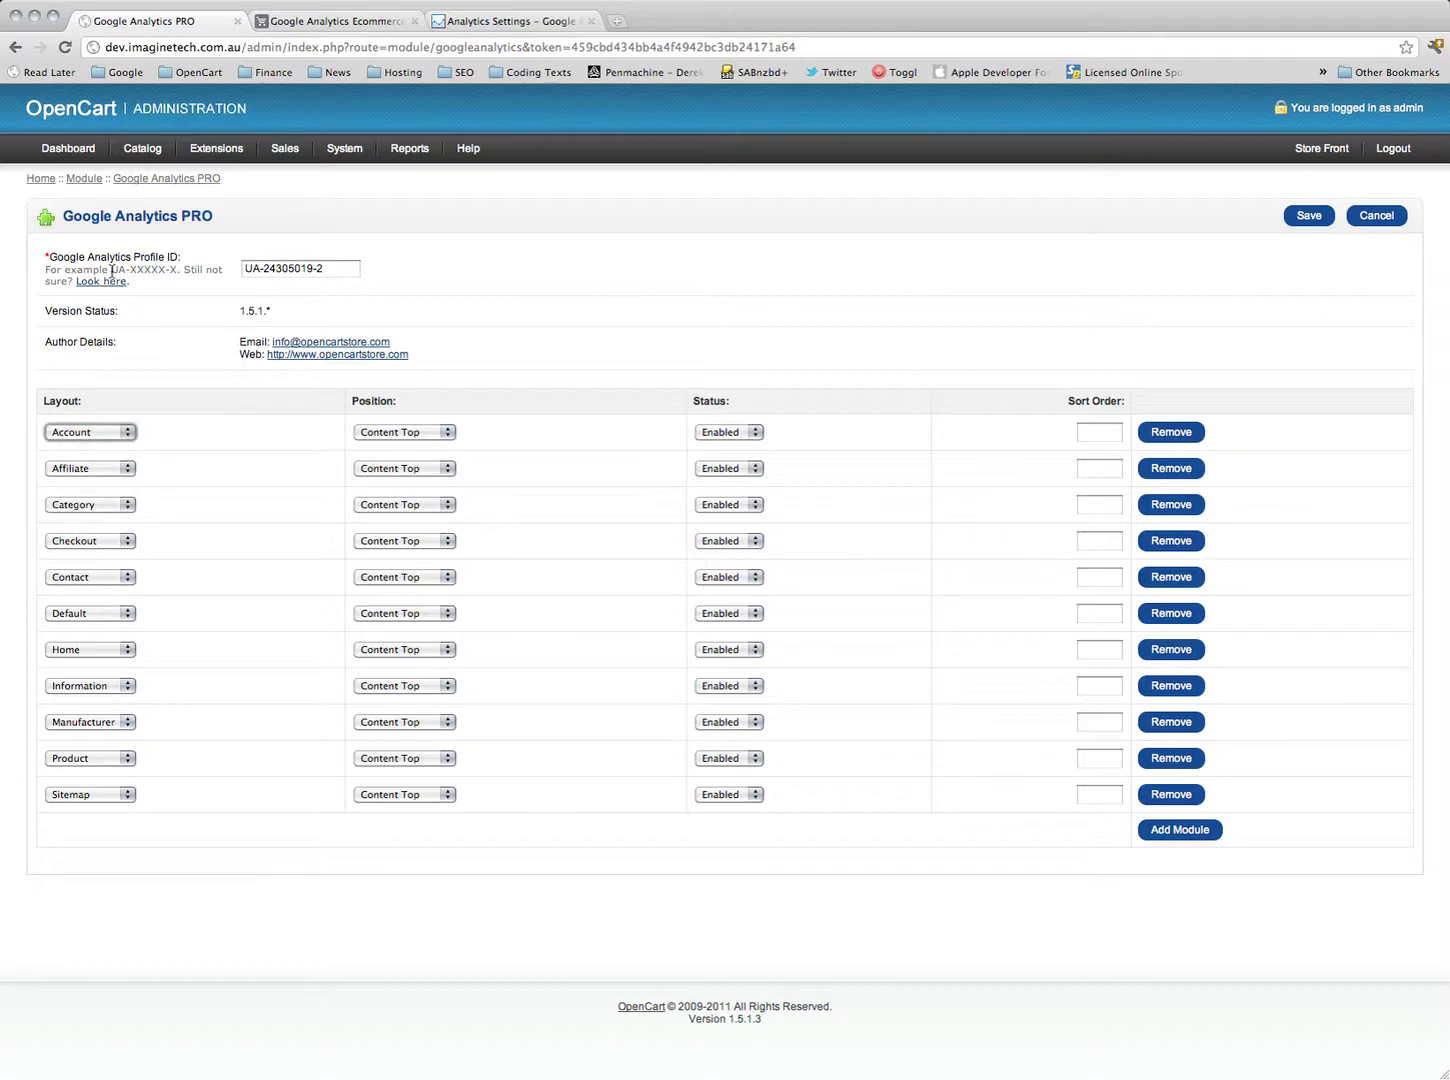
{"action": "key", "text": "Tab"}
{"action": "key", "text": "Tab"}
{"action": "key", "text": "Tab"}
{"action": "key", "text": "space"}
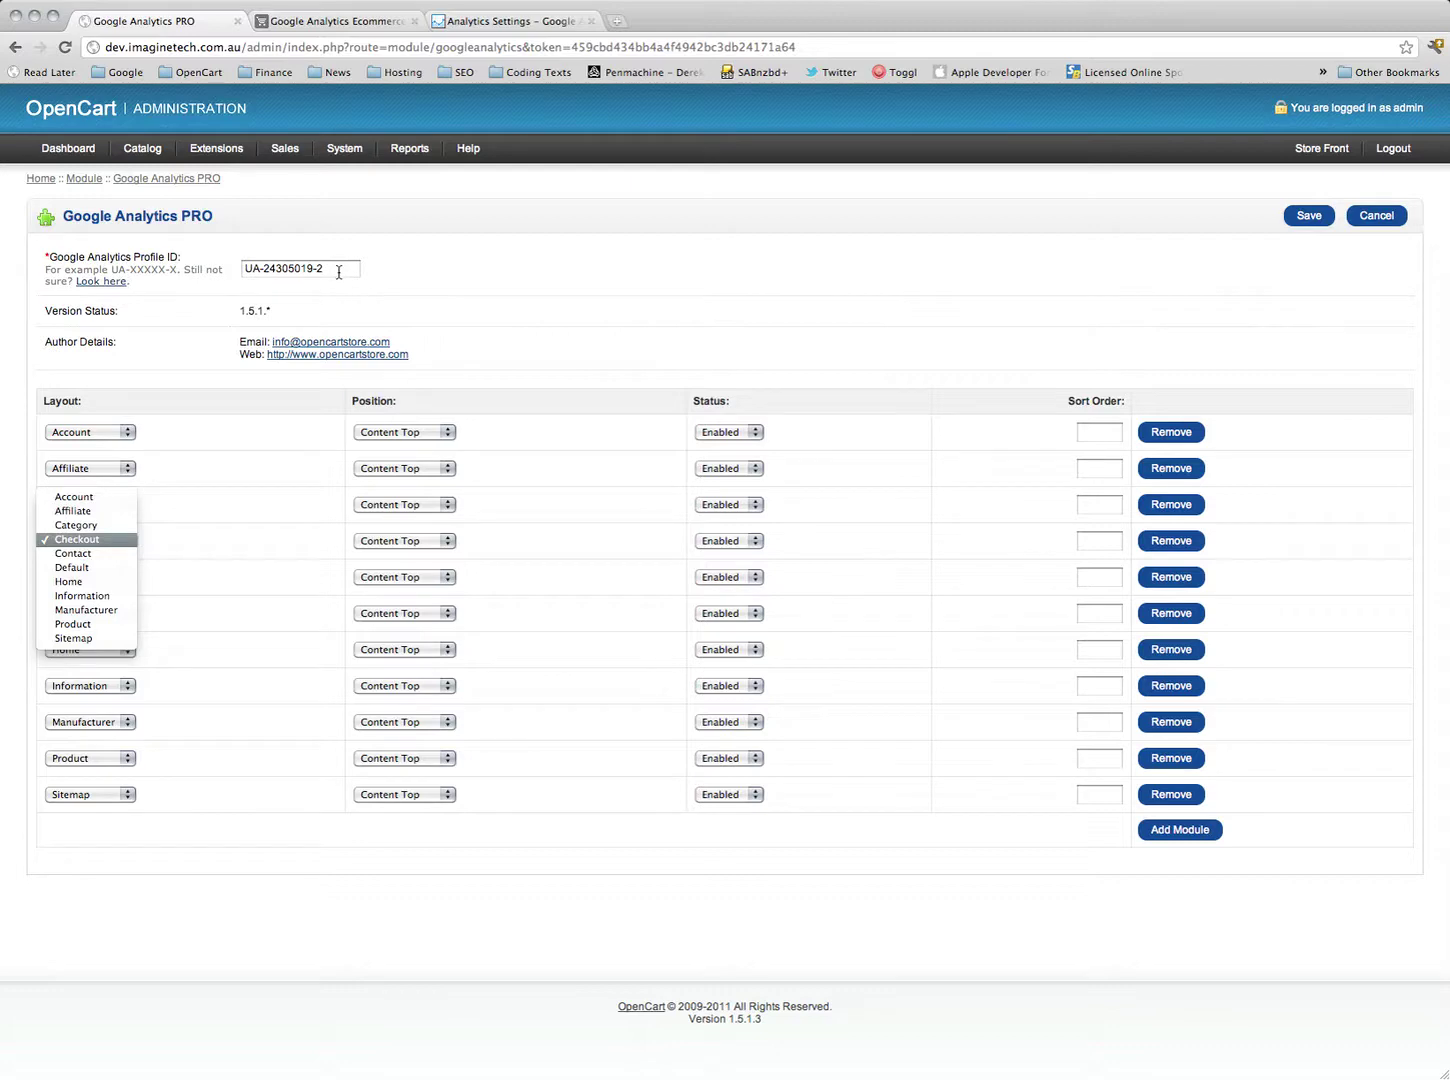
{"action": "key", "text": "Escape"}
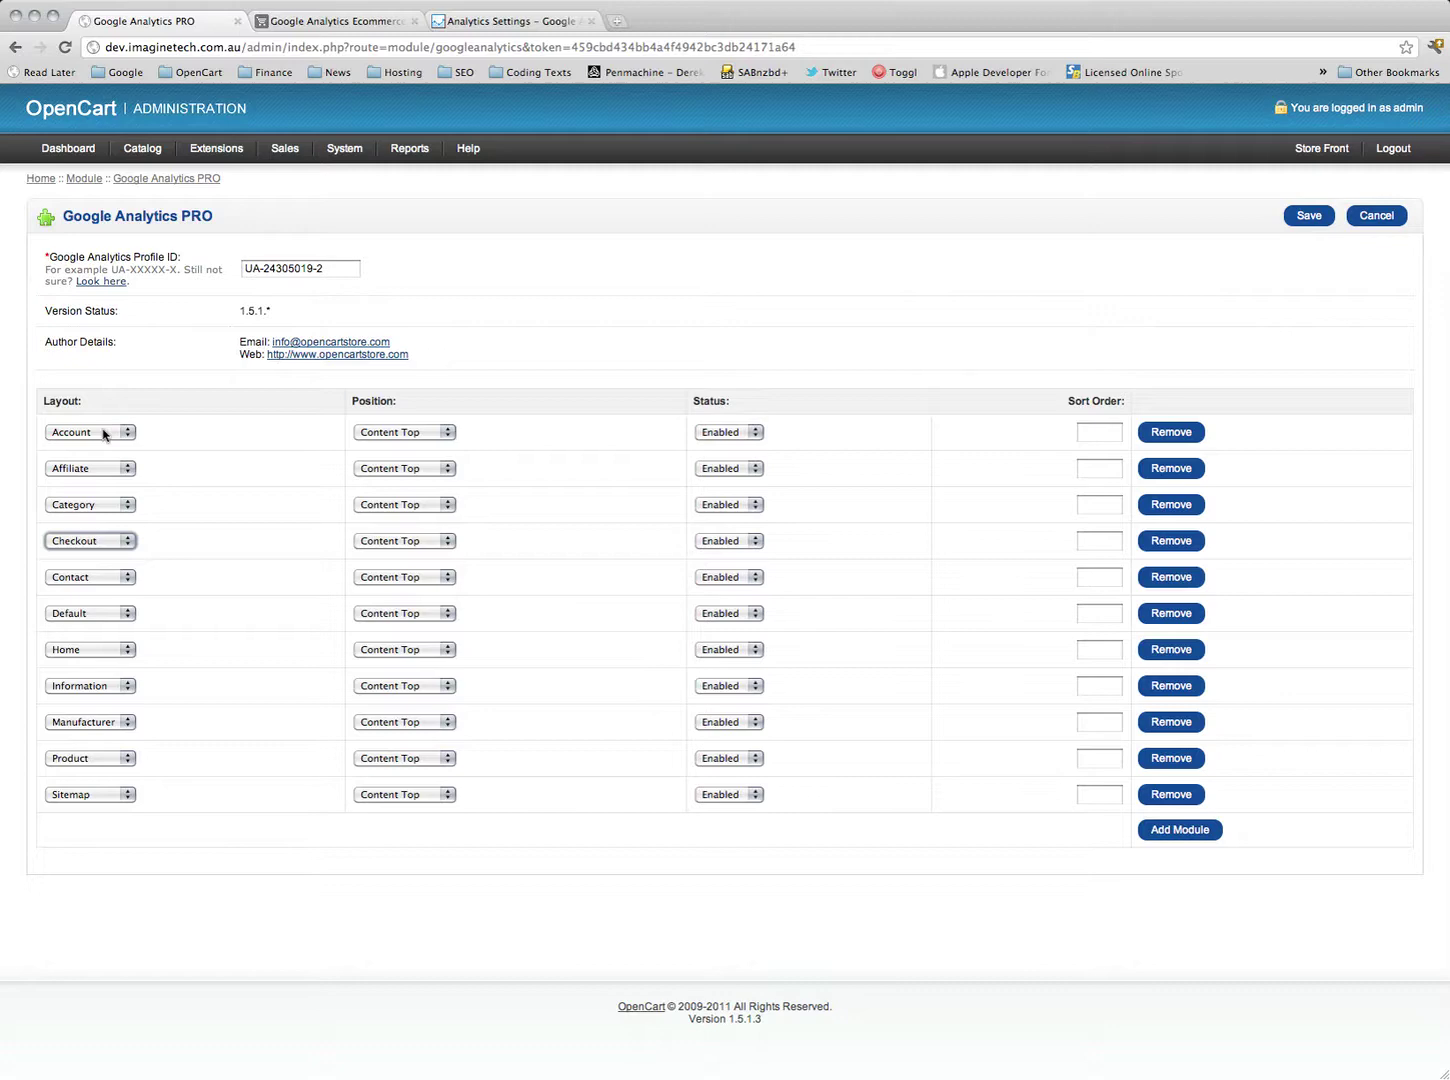
{"action": "key", "text": "shift+Tab"}
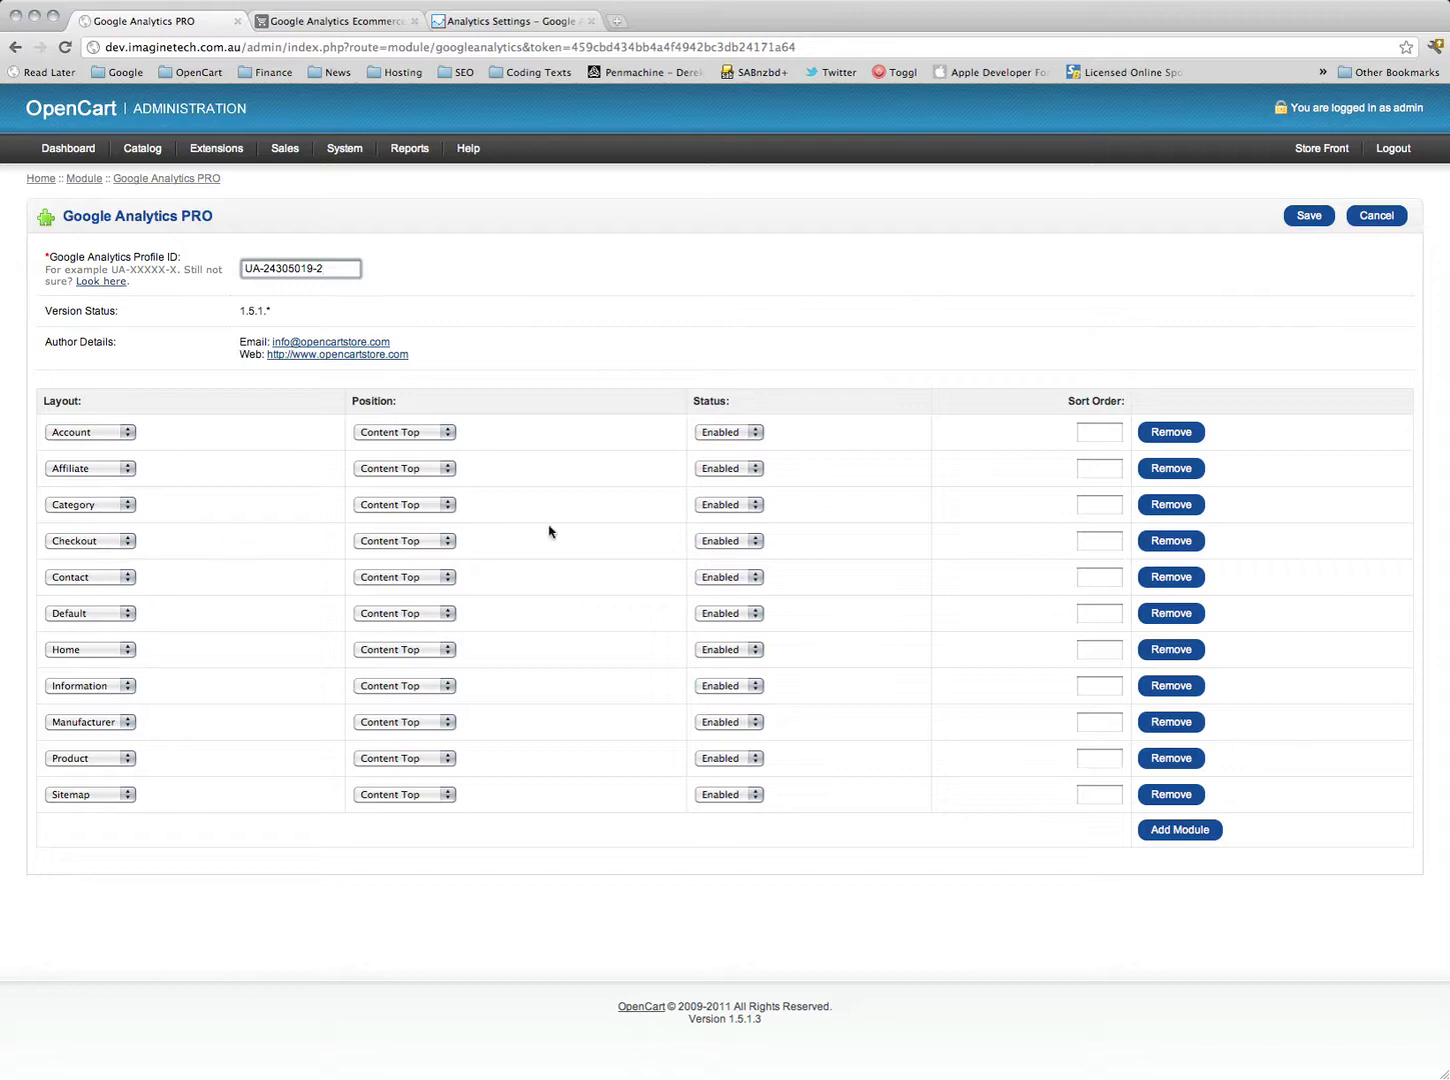
{"action": "key", "text": "Return"}
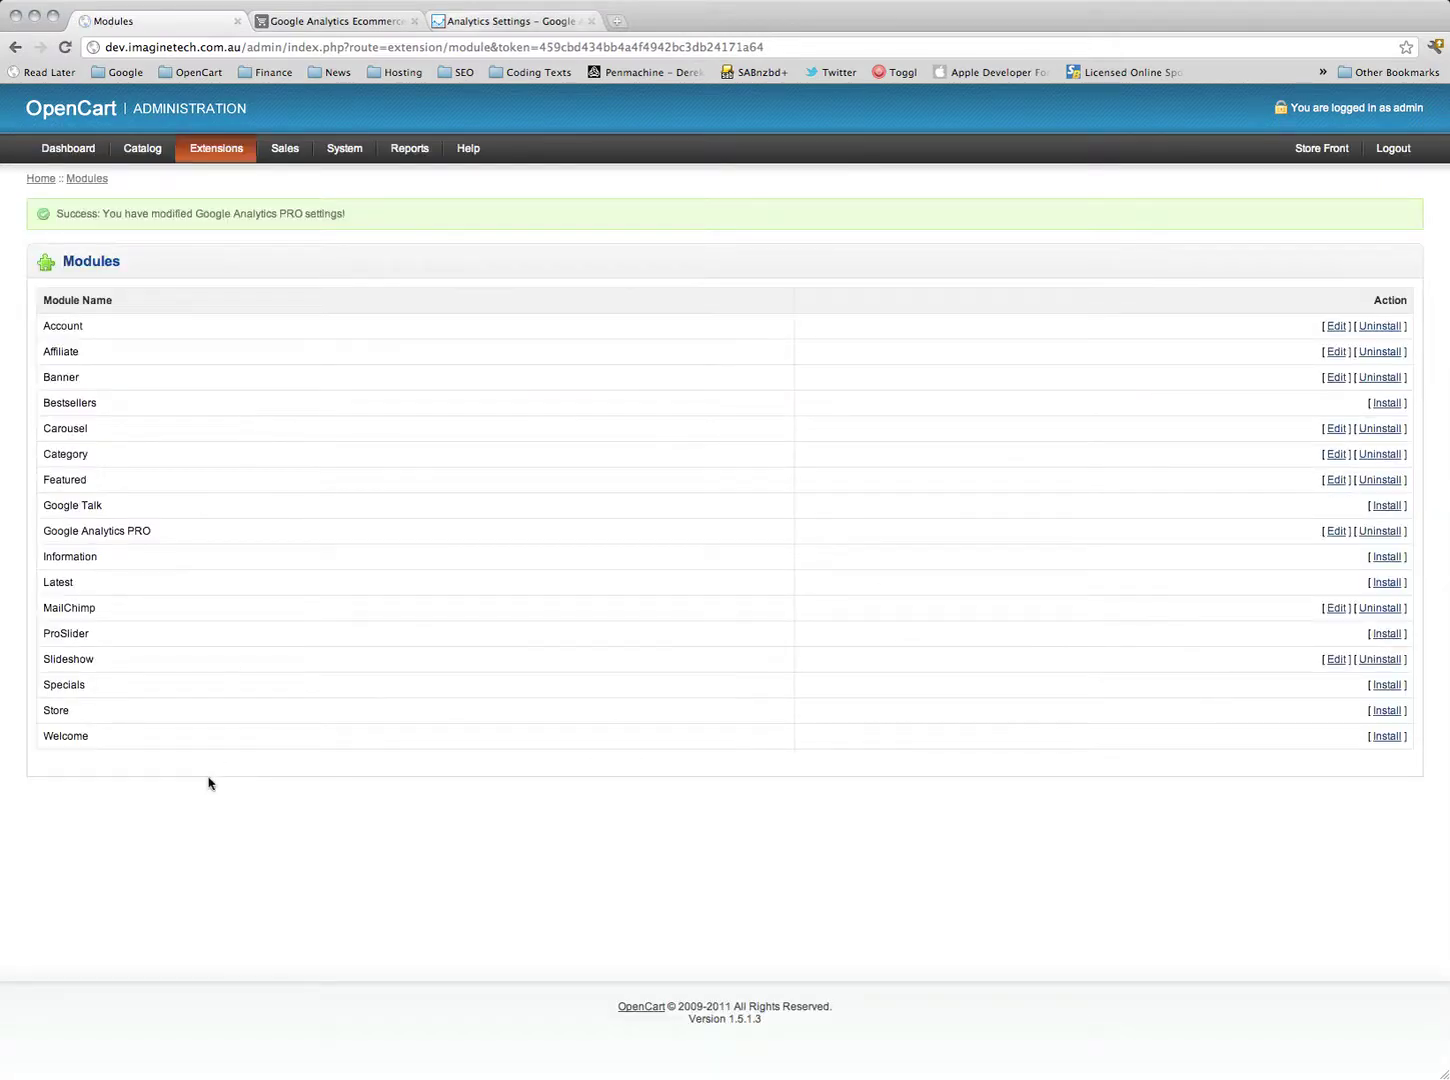
{"action": "key", "text": "super+3"}
Open the dev profile's Ecommerce Overview showing 3 transactions and $1,415.00 in sales
{"action": "key", "text": "Tab"}
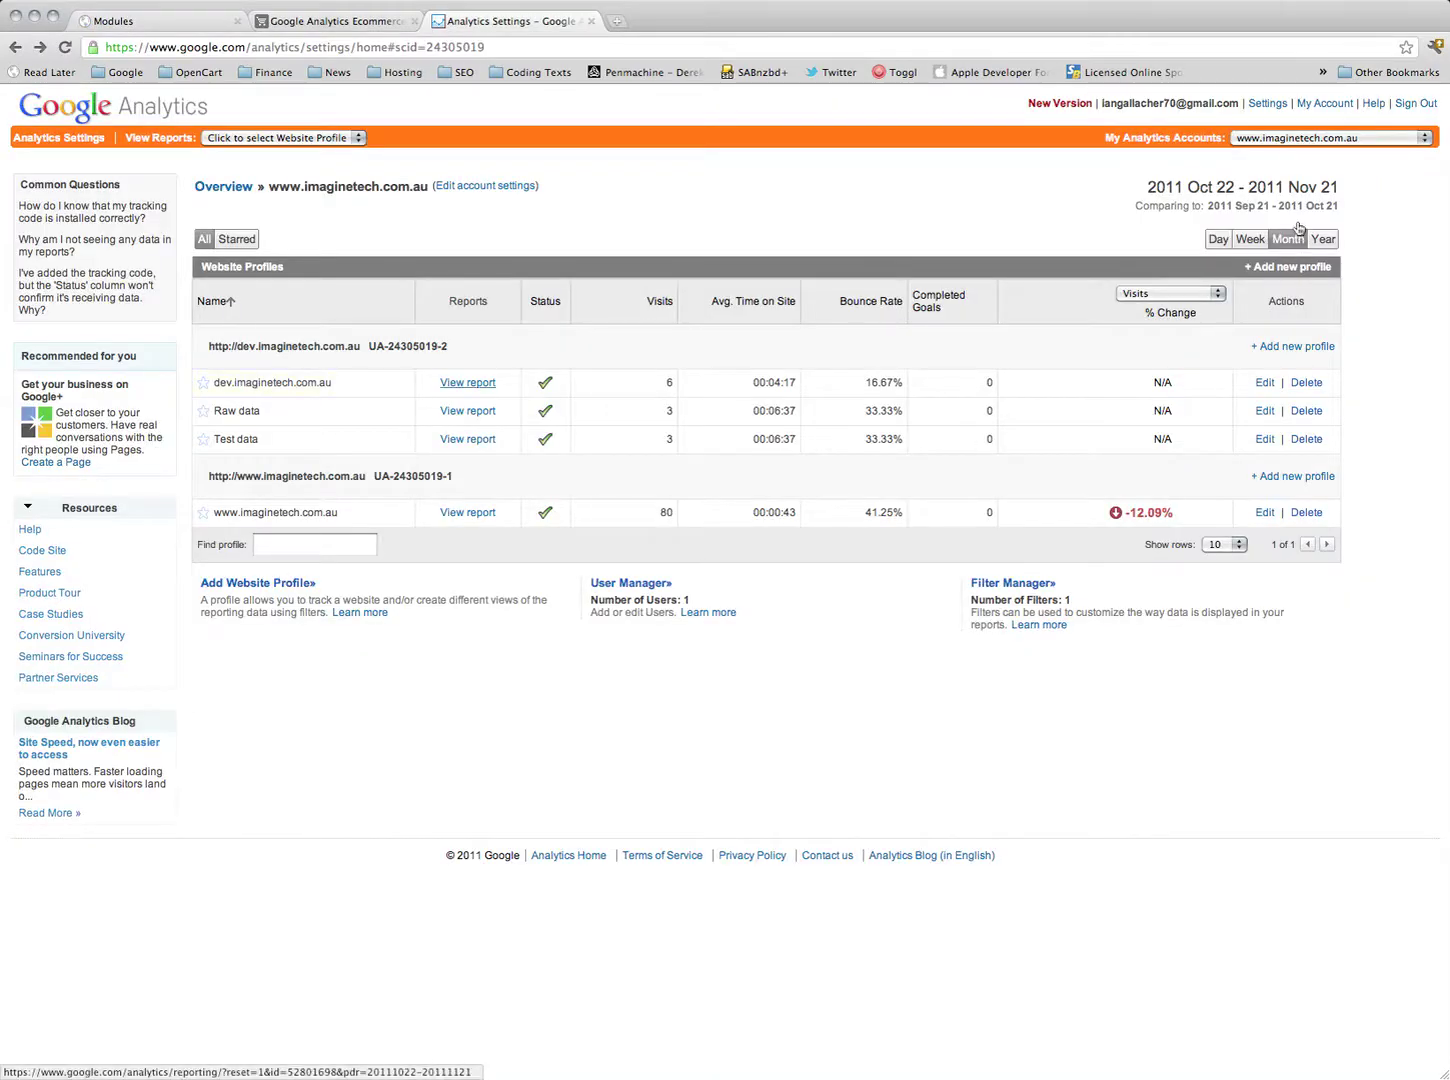
{"action": "key", "text": "Return"}
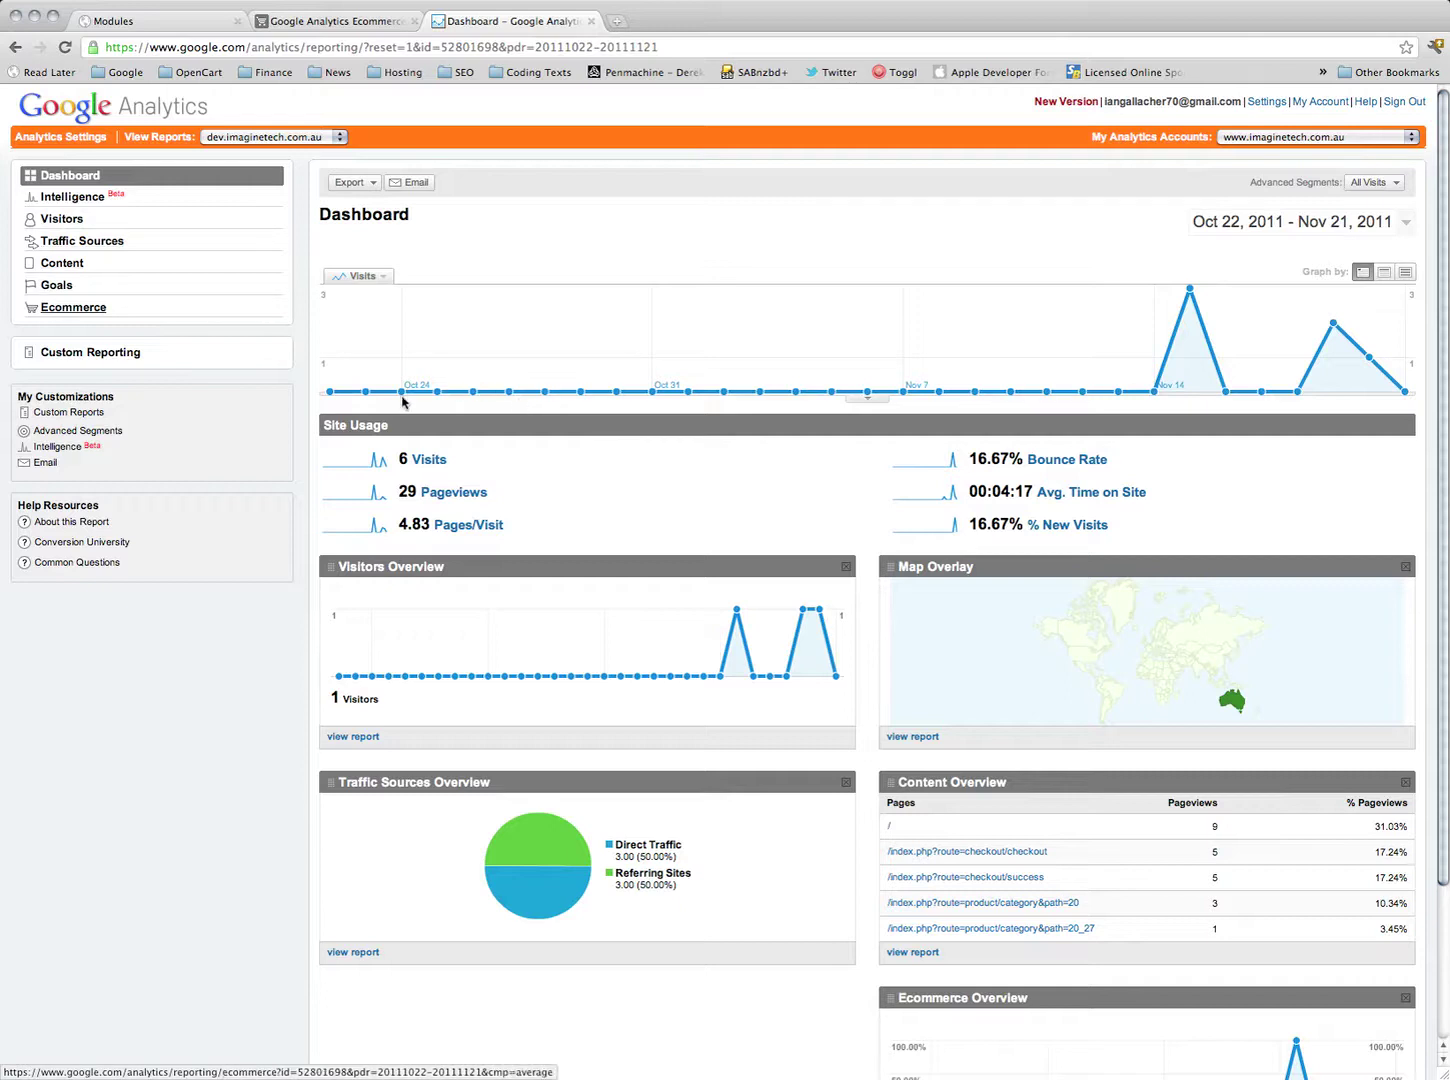
{"action": "key", "text": "Return"}
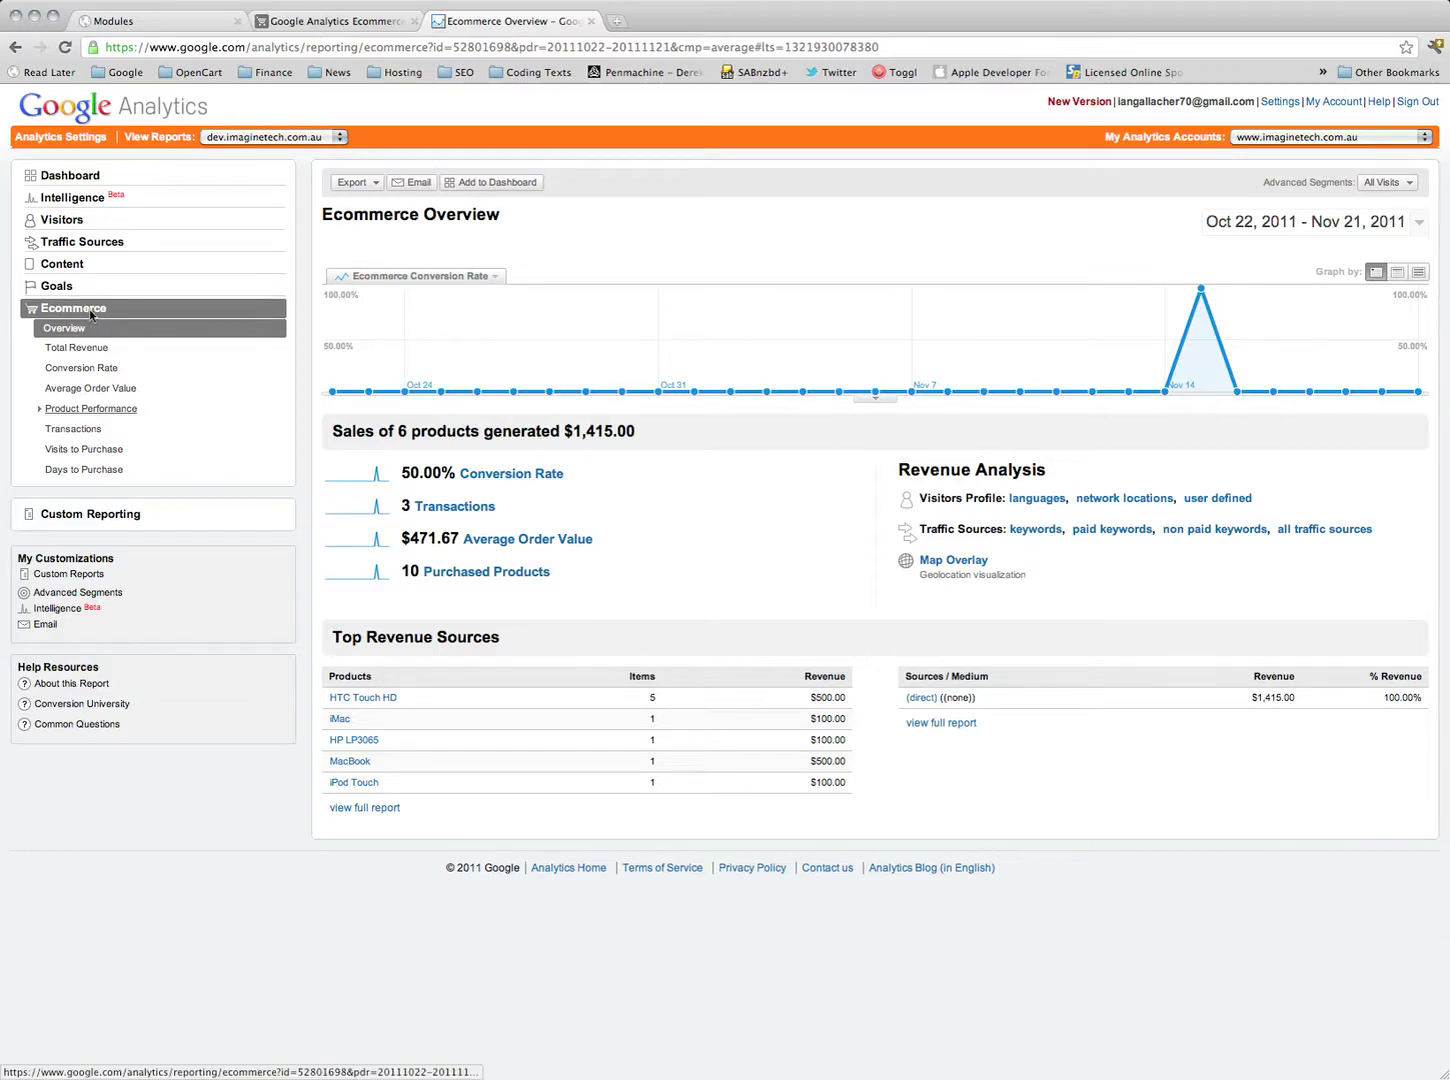
View Product Performance, then the Traffic Sources Overview with 6 visits split 50/50
{"action": "left_click", "coordinate": [90, 408]}
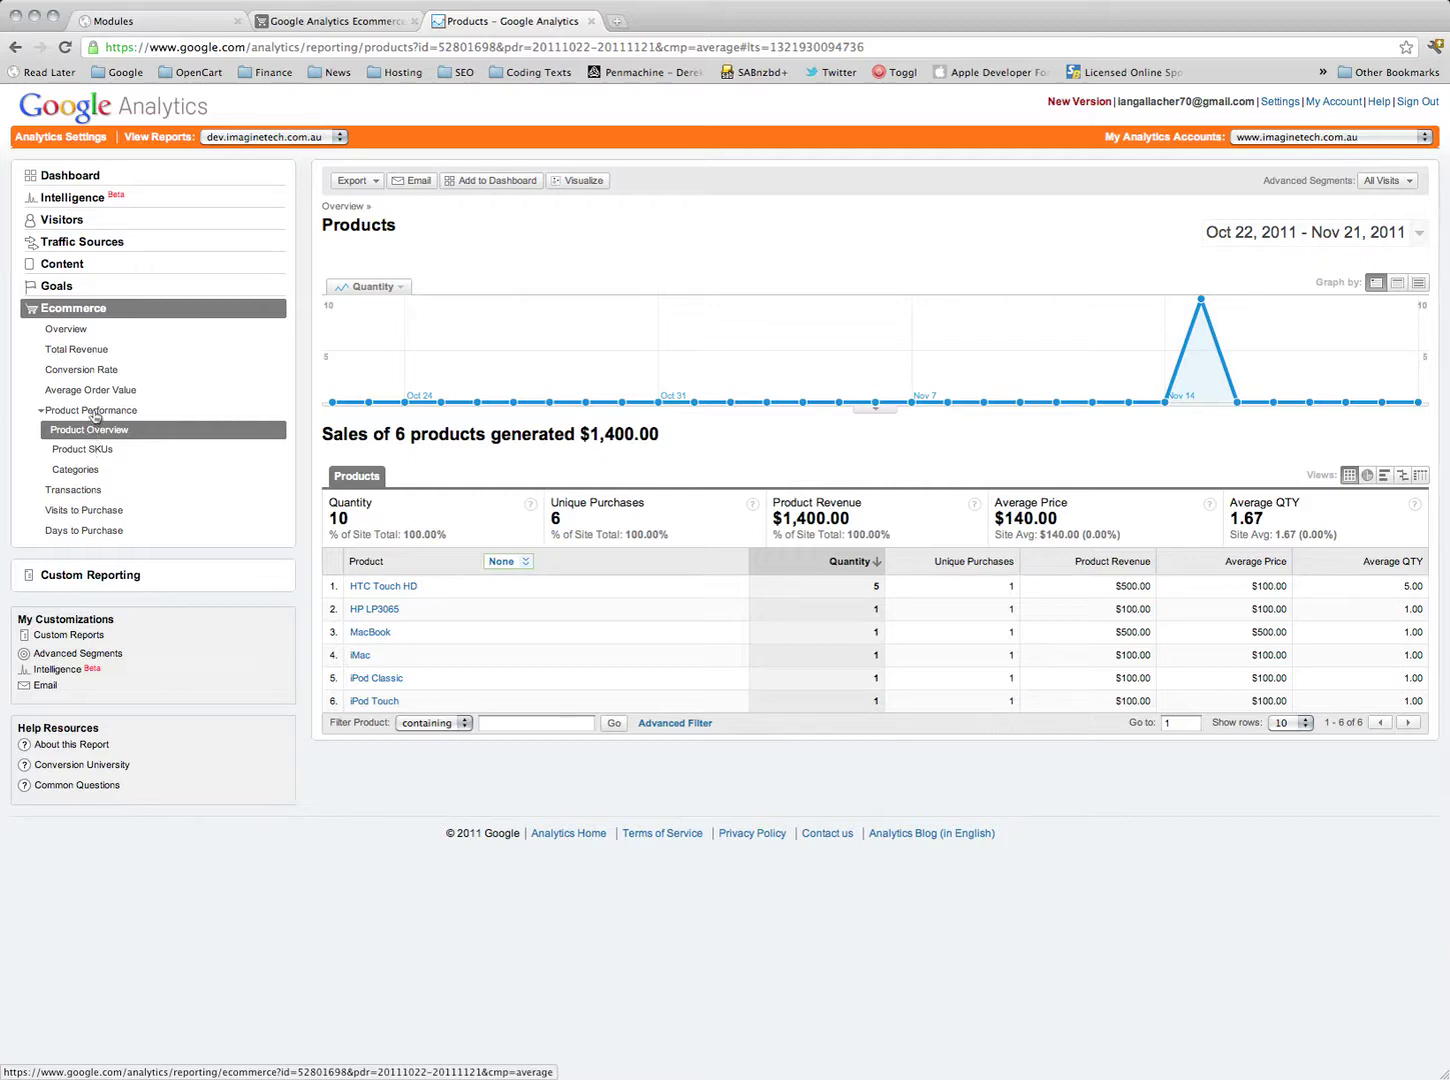
{"action": "left_click", "coordinate": [93, 412]}
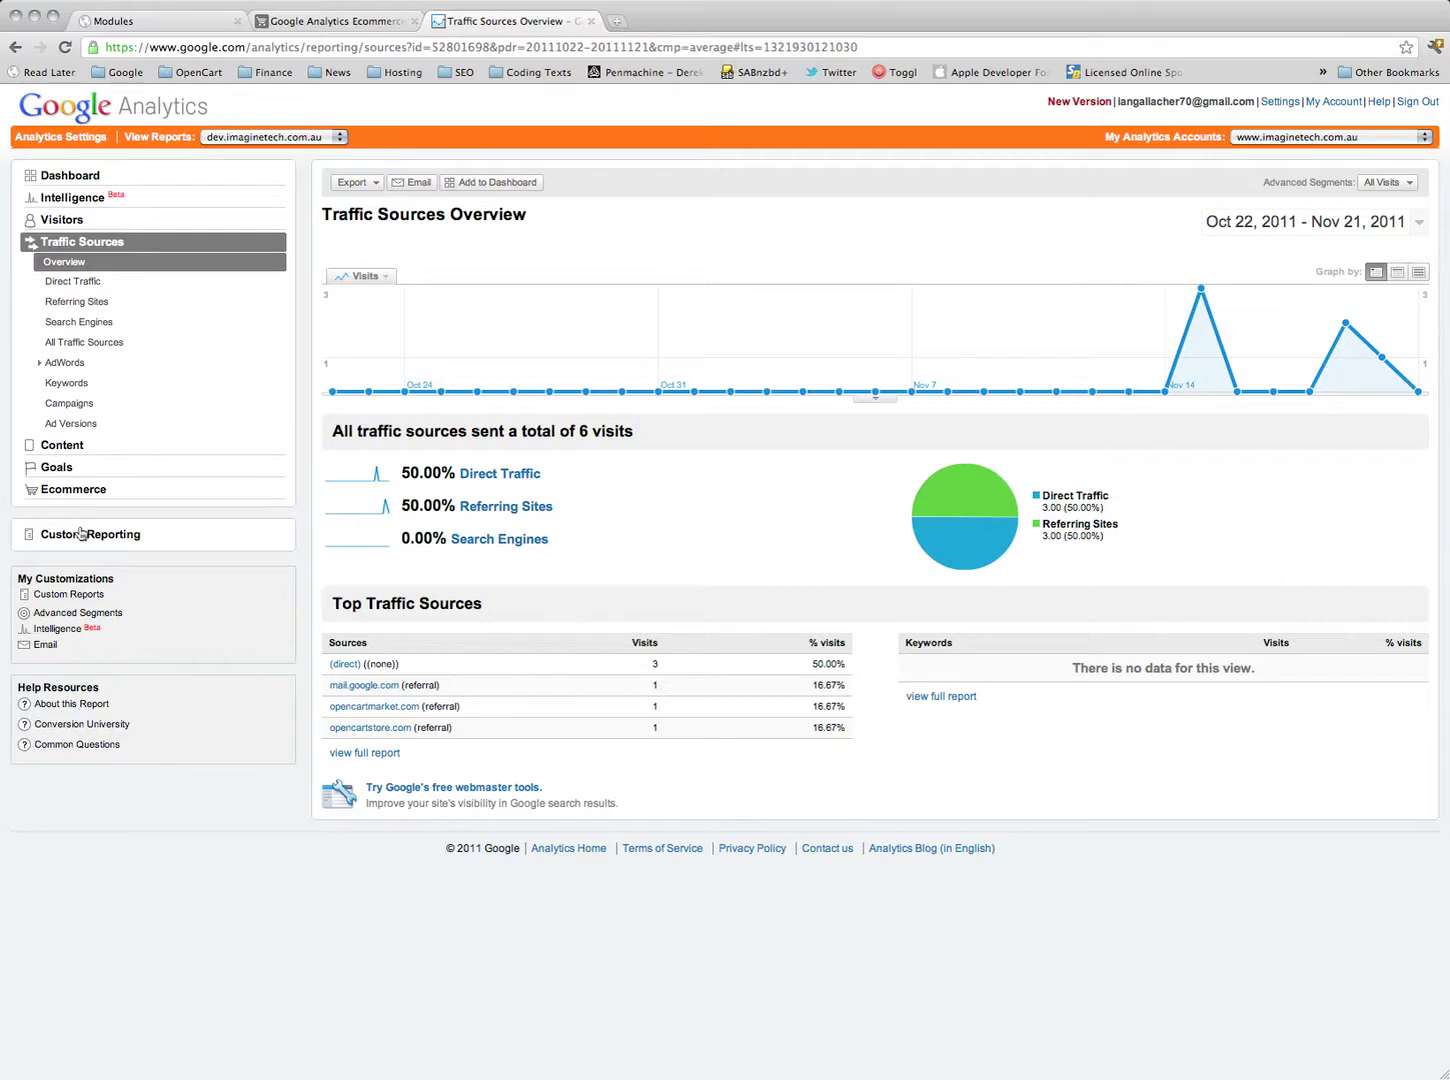
Show All Traffic Sources ecommerce figures, with direct traffic earning all $1,415.00
{"action": "left_click", "coordinate": [70, 313]}
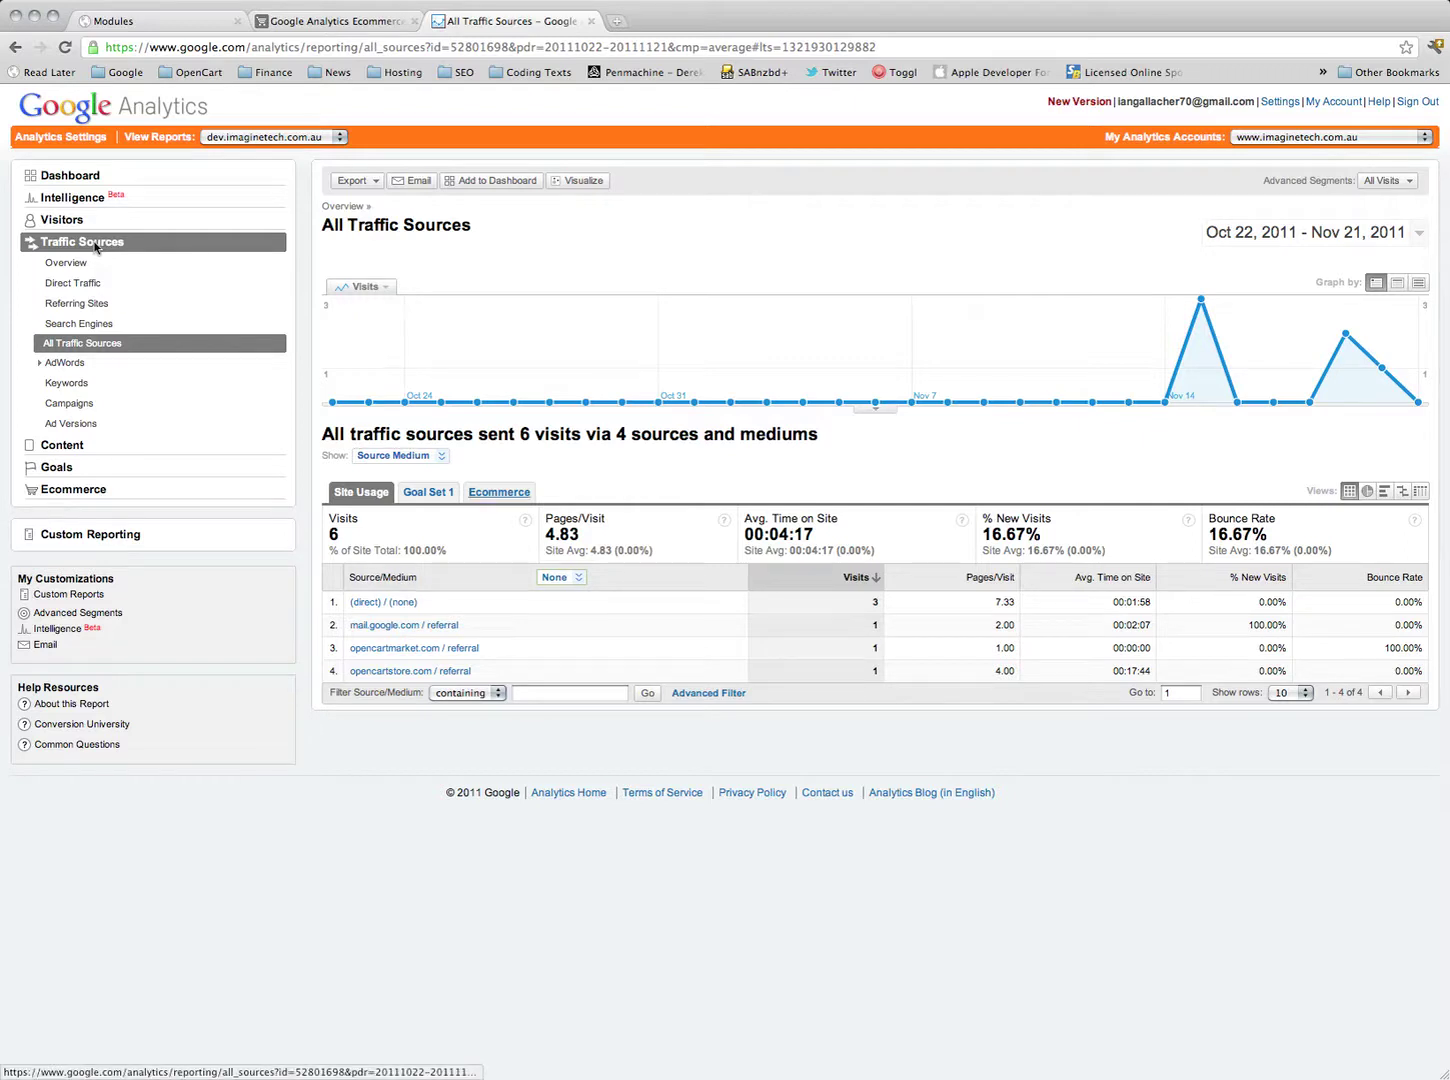
{"action": "key", "text": "Return"}
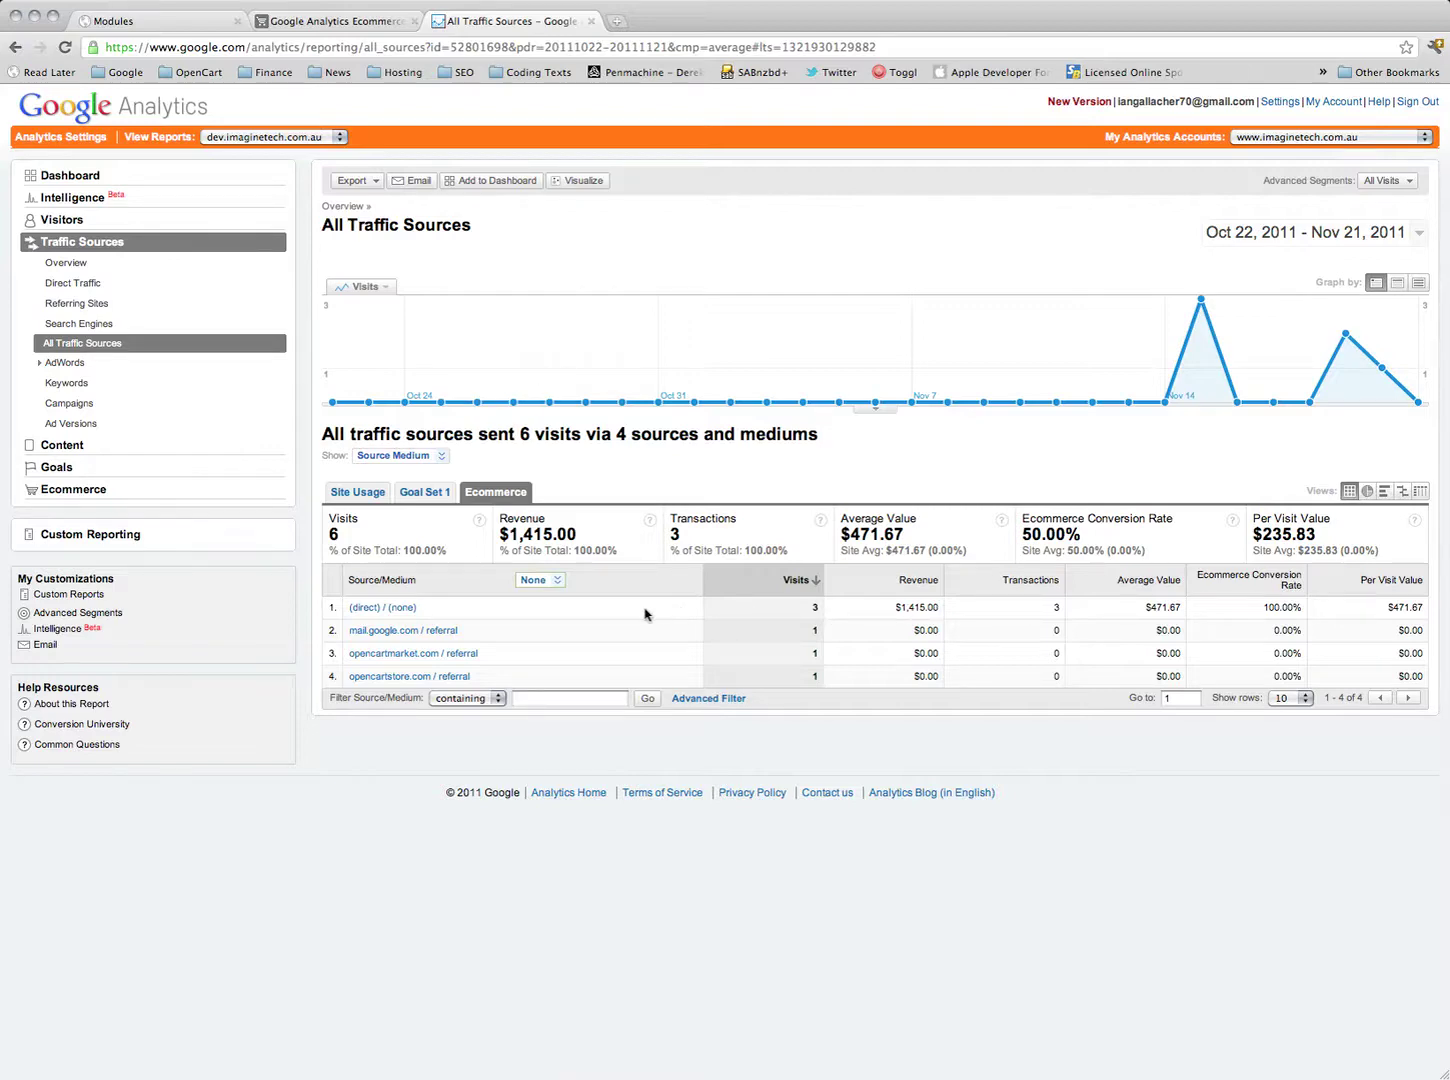
{"action": "key", "text": "ctrl+shift+Tab"}
{"action": "key", "text": "super+l"}
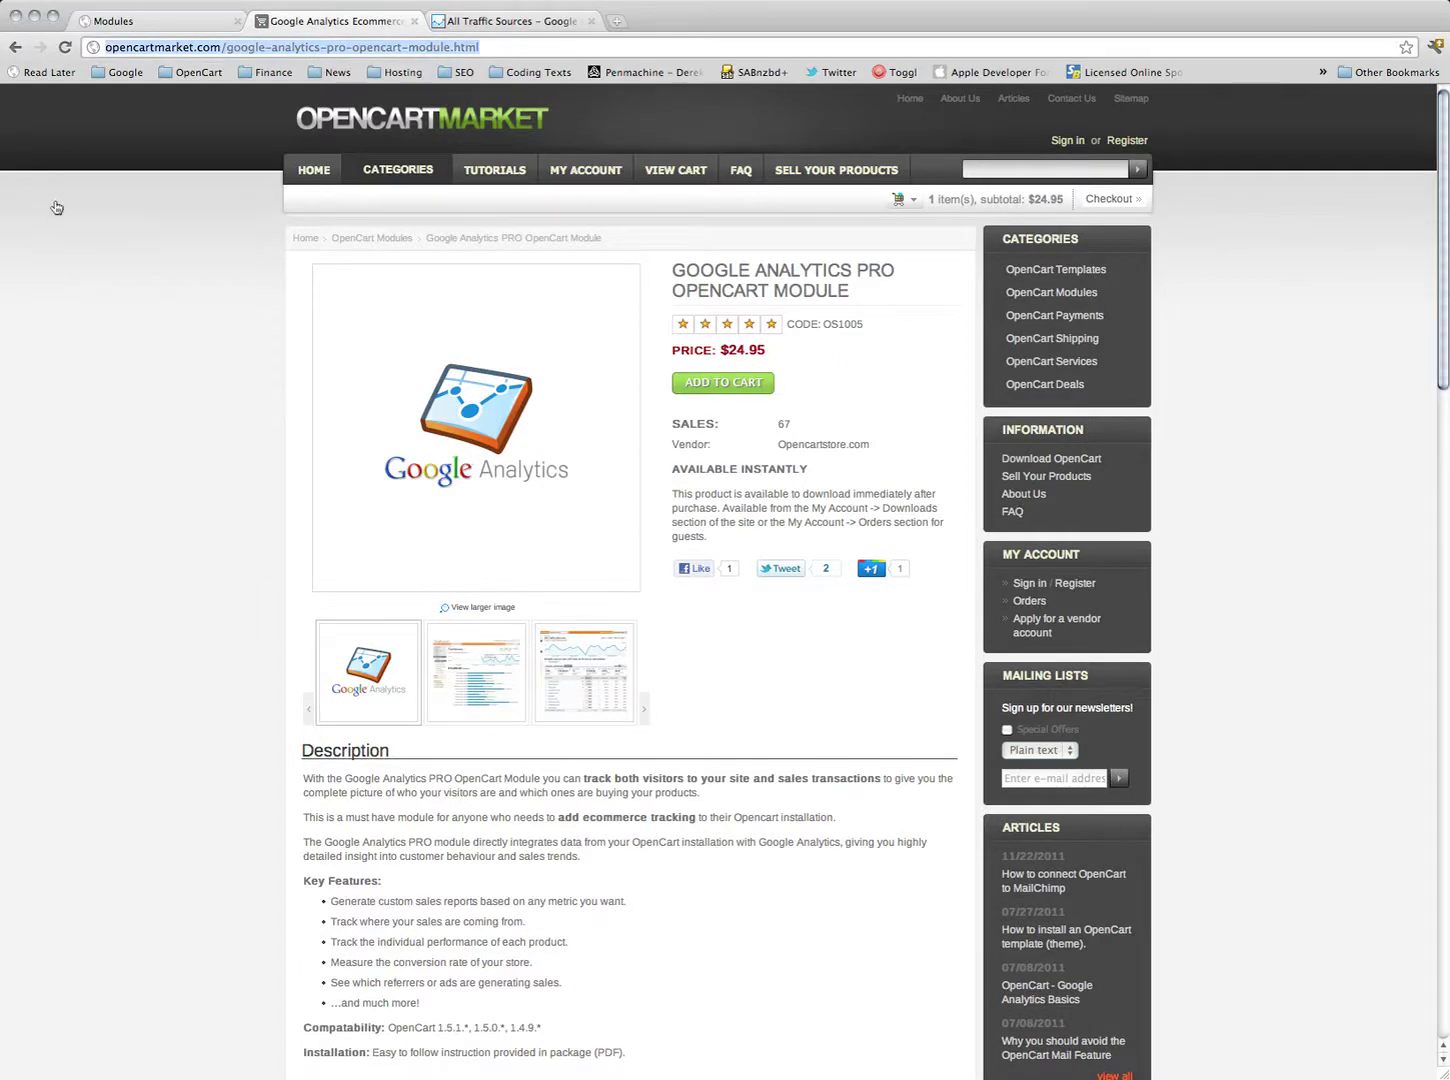
{"action": "key", "text": "ctrl+Tab"}
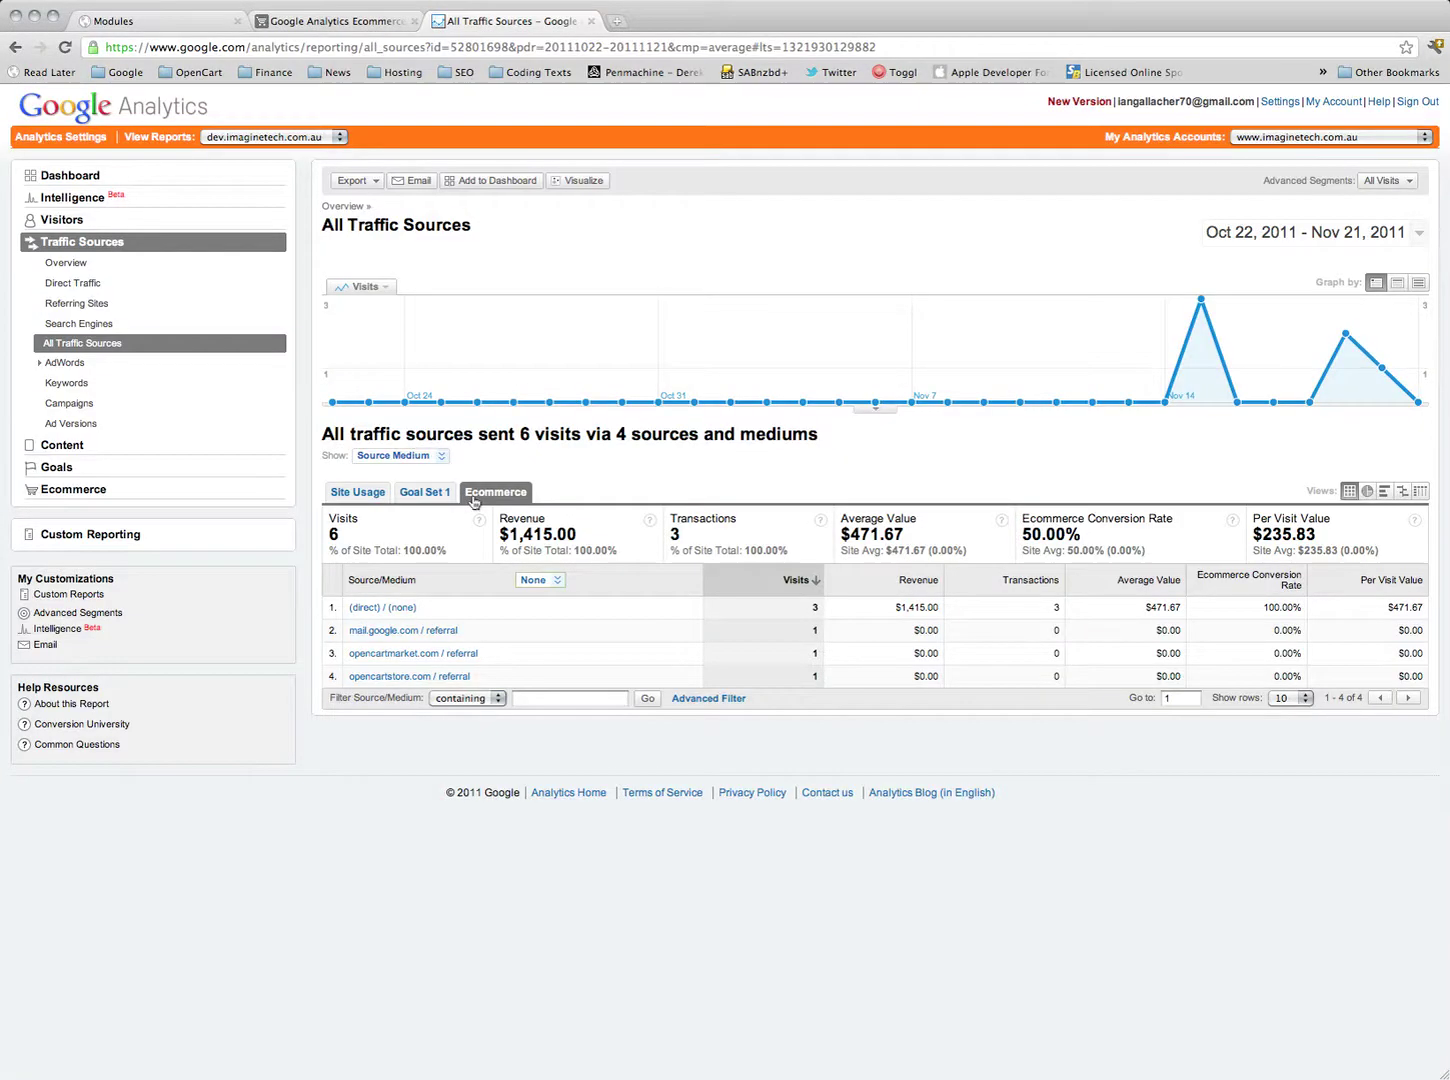